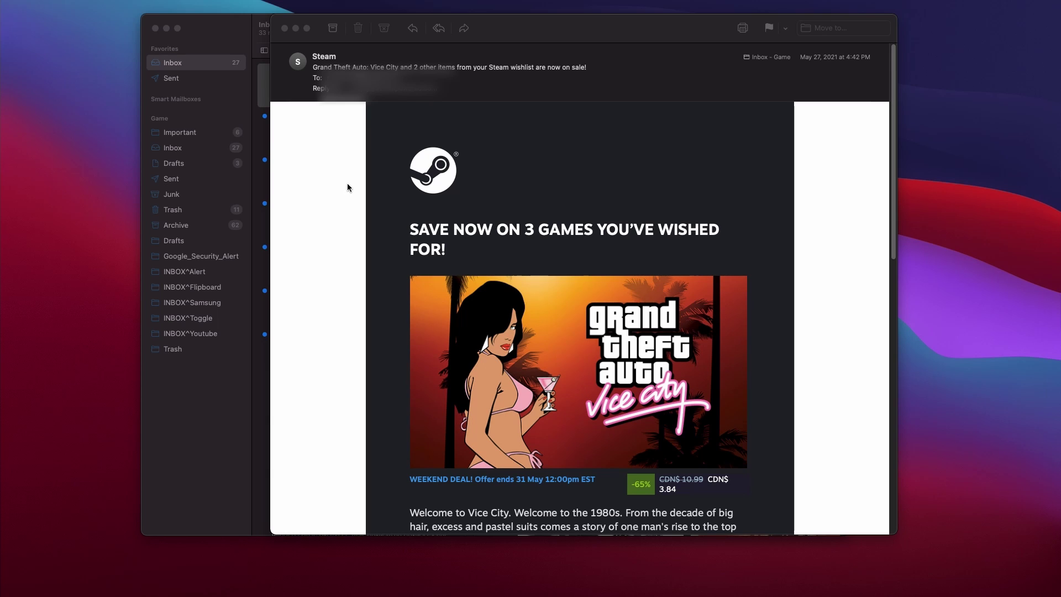
Customize the message window's toolbar by adding the Smaller/Bigger text size controls and Add To Contacts.
{"action": "right_click", "coordinate": [558, 31]}
{"action": "left_click", "coordinate": [587, 83]}
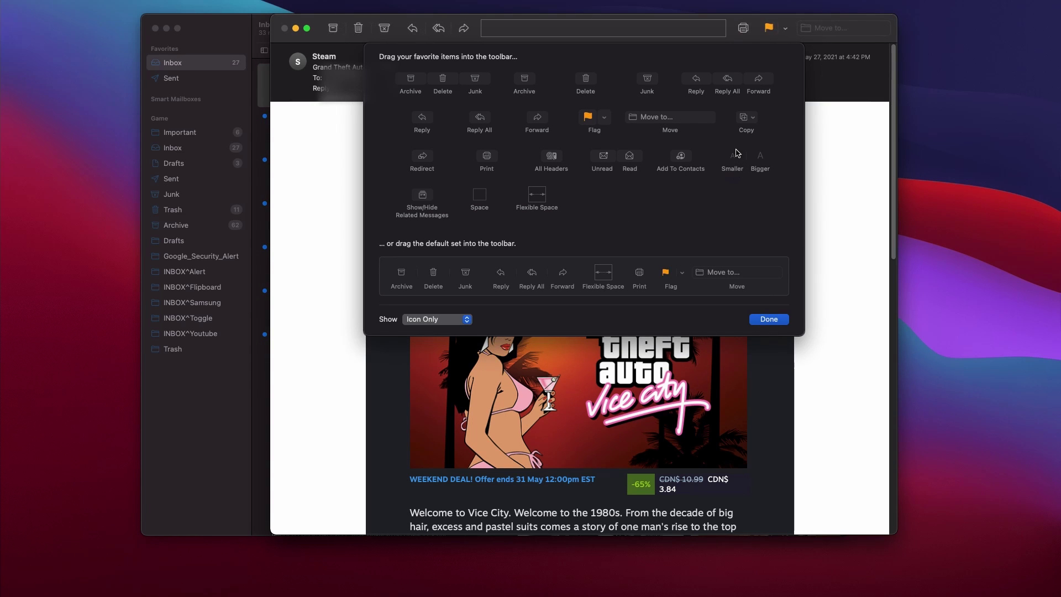
{"action": "left_click_drag", "start_coordinate": [732, 155], "coordinate": [492, 29]}
{"action": "left_click_drag", "start_coordinate": [680, 156], "coordinate": [545, 30]}
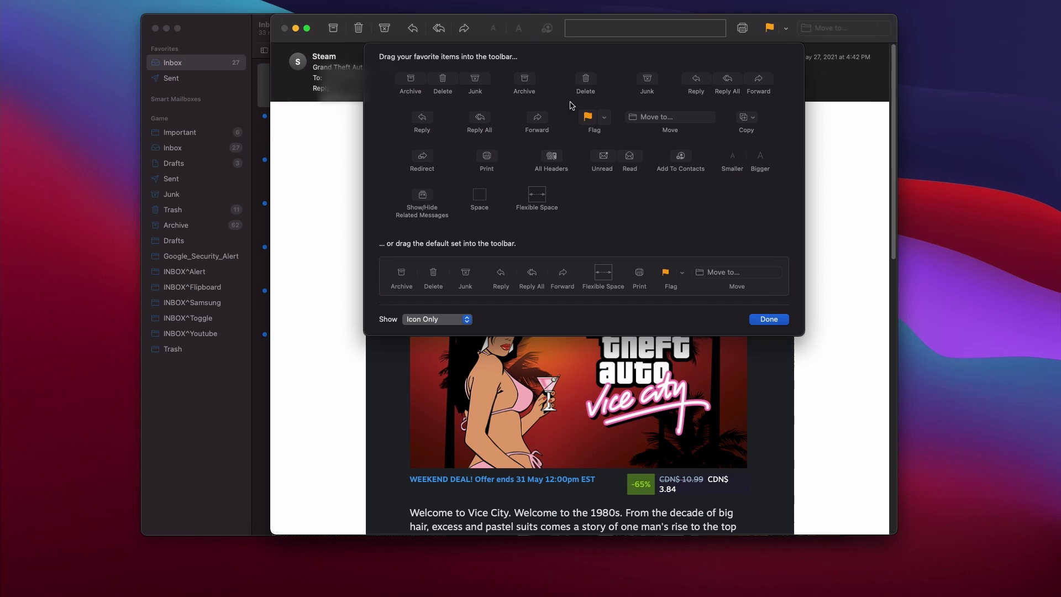
{"action": "left_click", "coordinate": [768, 319]}
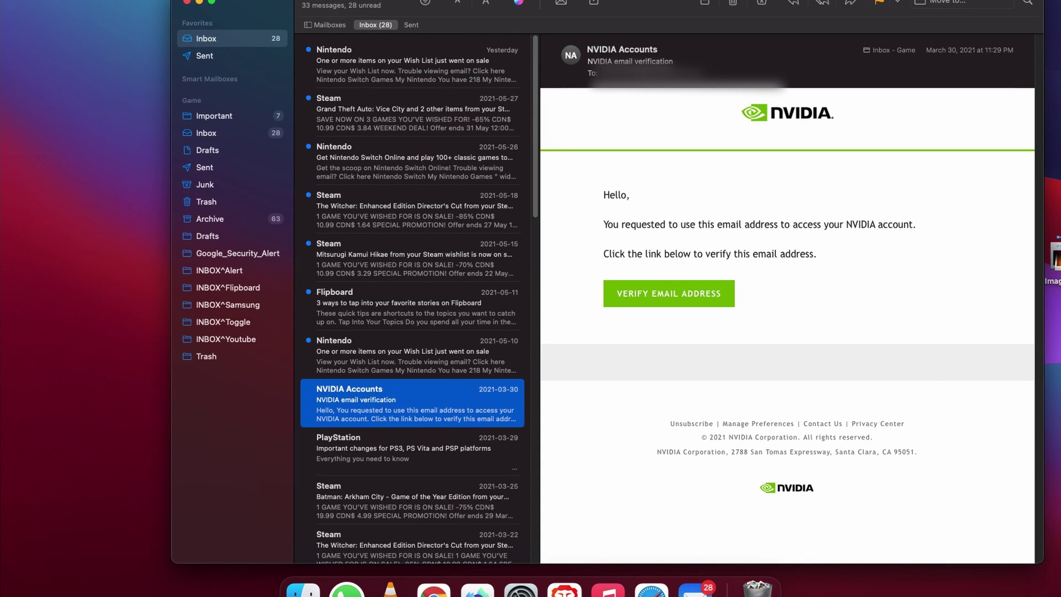
Create a smart mailbox named Nvidia for messages from the selected NVIDIA sender and select the message in it.
{"action": "left_click", "coordinate": [96, 0]}
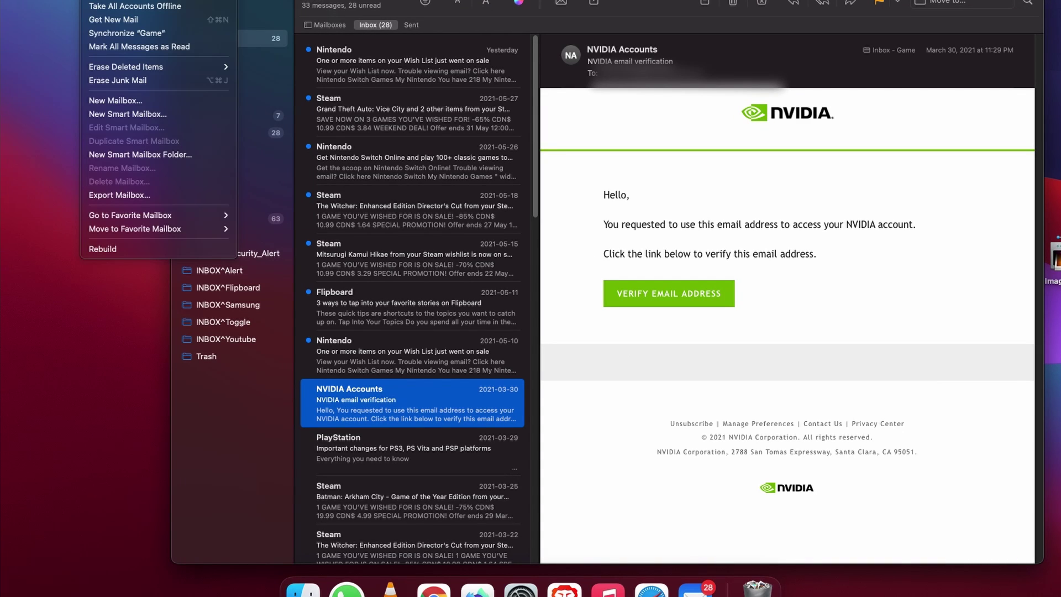
{"action": "left_click", "coordinate": [136, 115]}
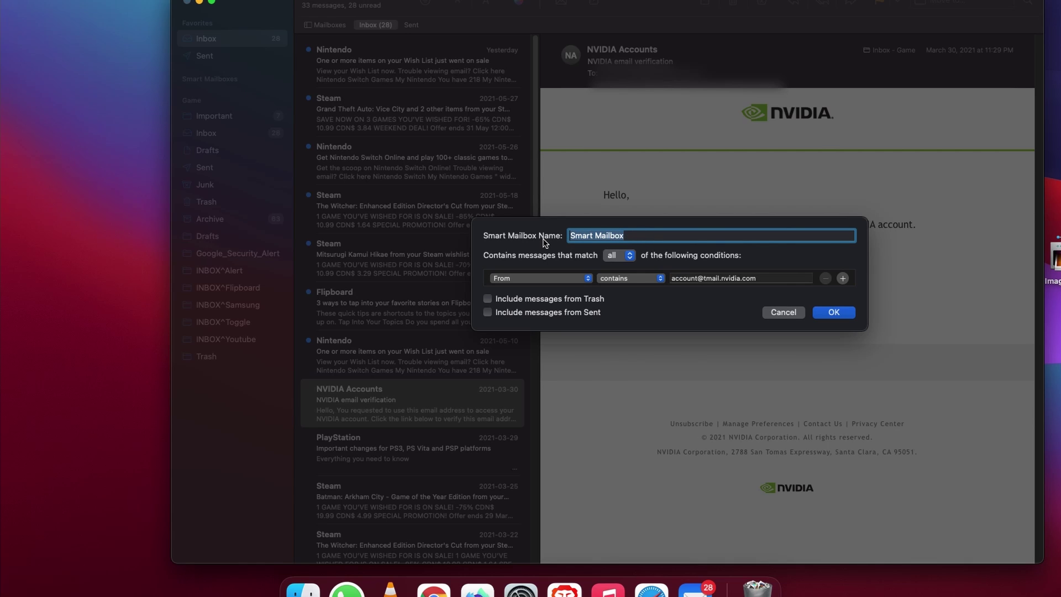
{"action": "type", "text": "Nvidia"}
{"action": "left_click", "coordinate": [834, 312]}
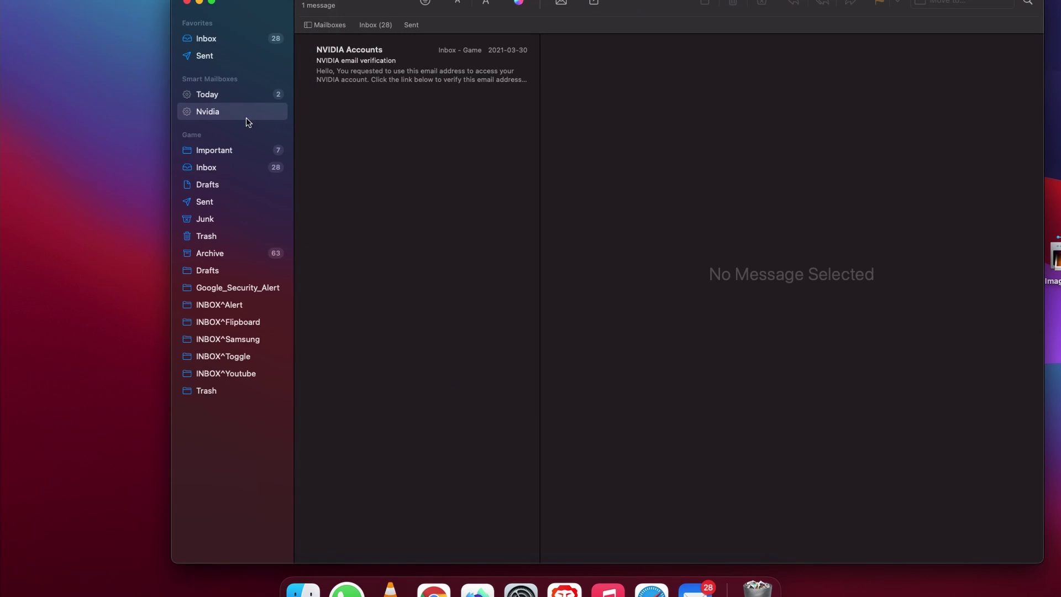
{"action": "left_click", "coordinate": [406, 68]}
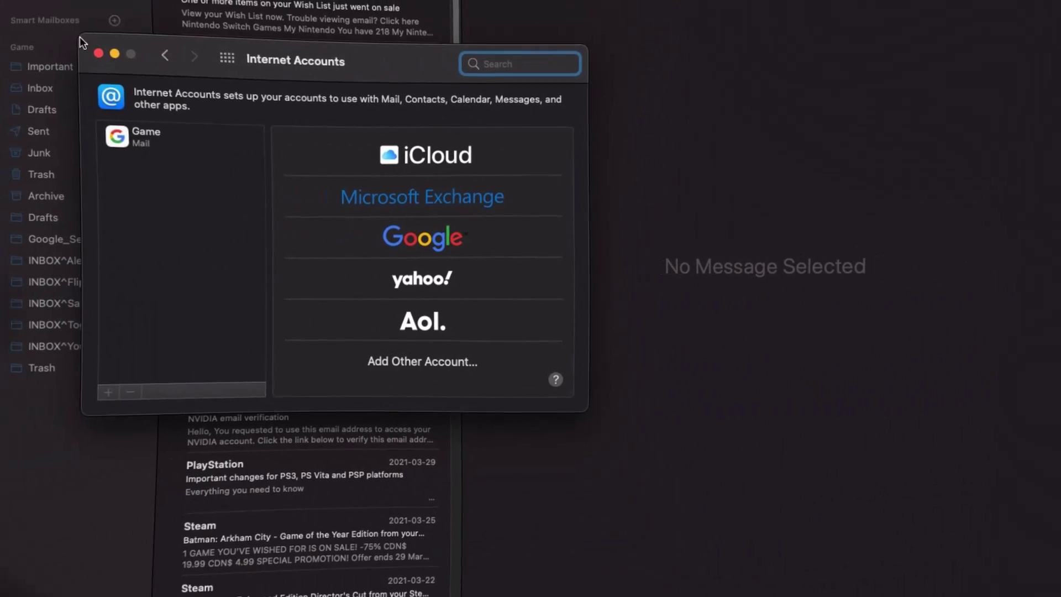
Bring the Mail preferences into view and set the list preview in the Viewing settings to 3 Lines.
{"action": "left_click", "coordinate": [114, 62]}
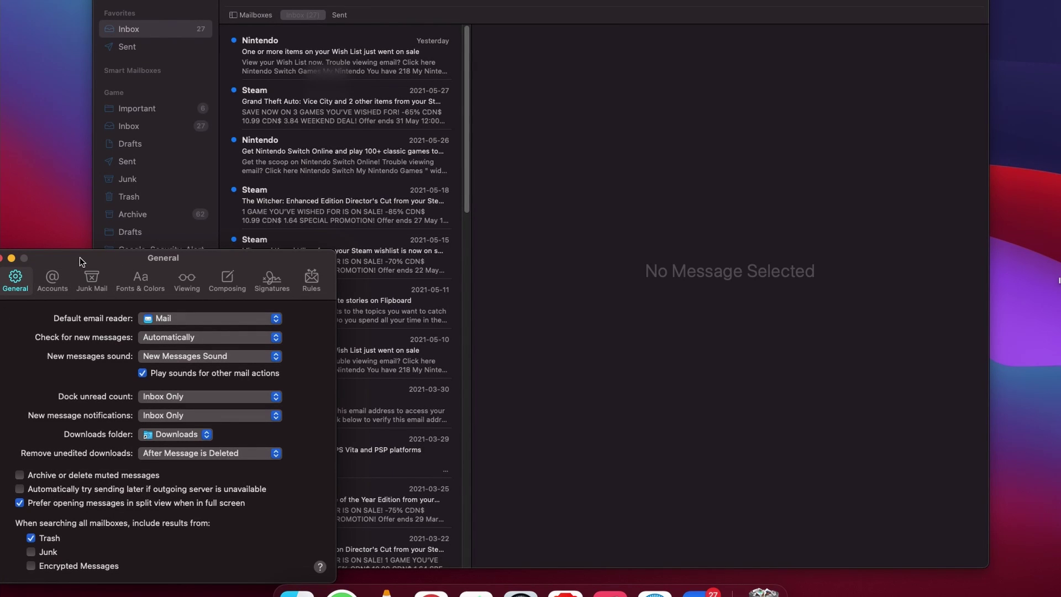
{"action": "left_click_drag", "start_coordinate": [80, 261], "coordinate": [119, 240]}
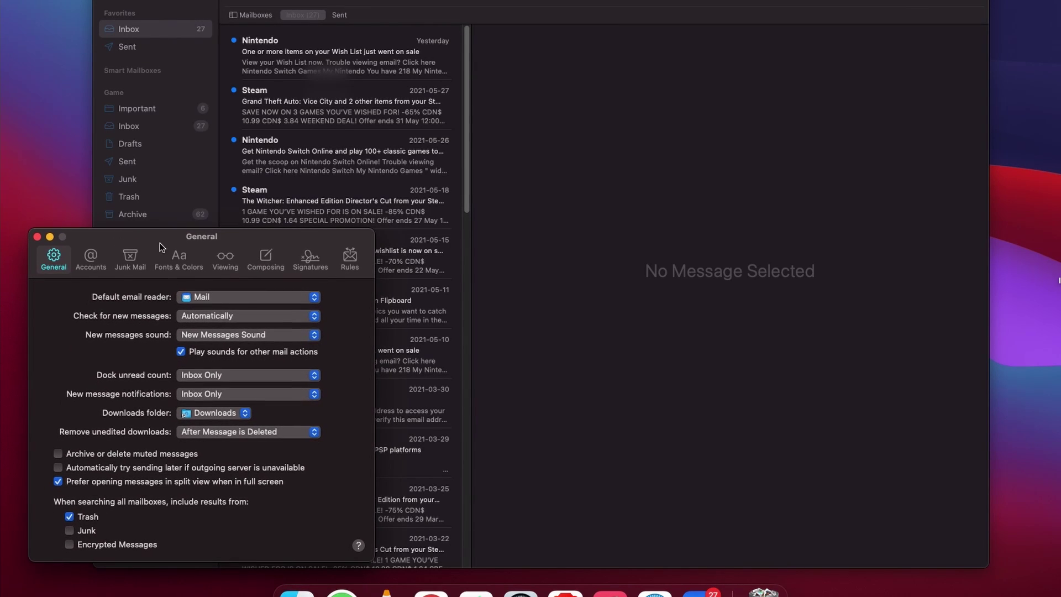
{"action": "left_click", "coordinate": [220, 258]}
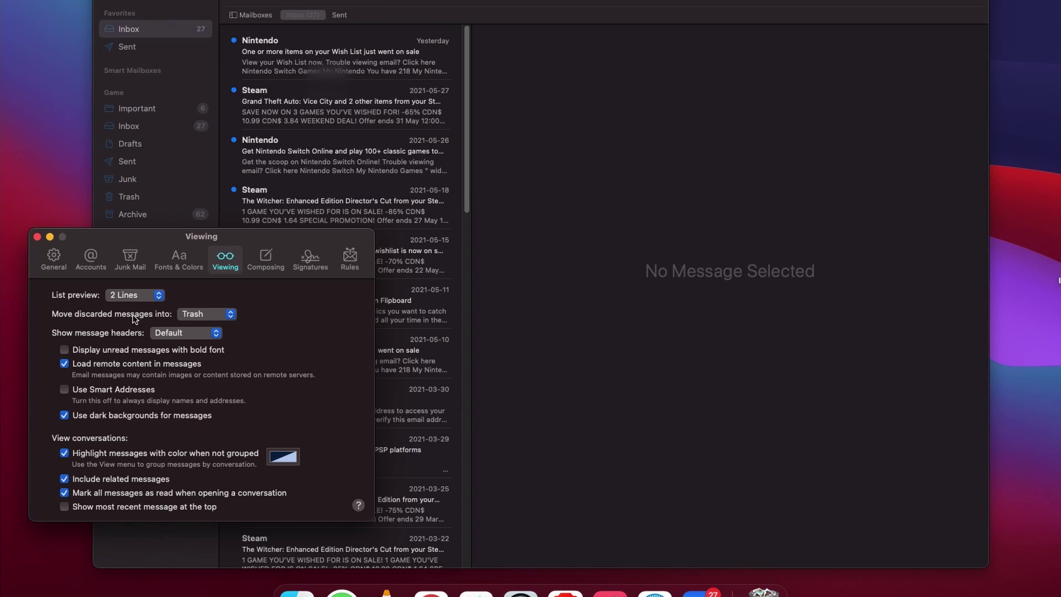
{"action": "left_click", "coordinate": [145, 300]}
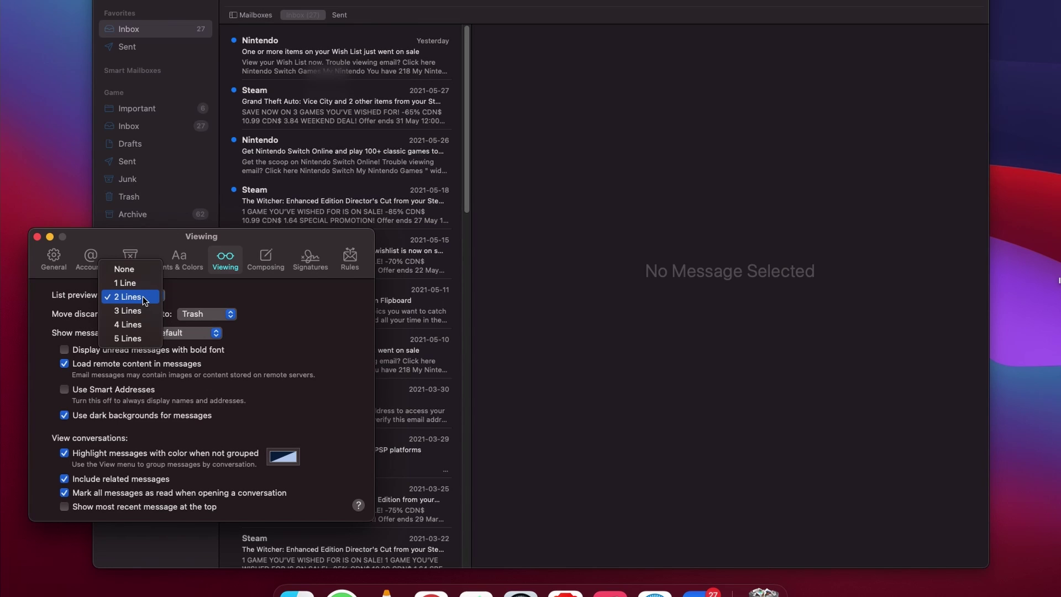
{"action": "left_click", "coordinate": [143, 313]}
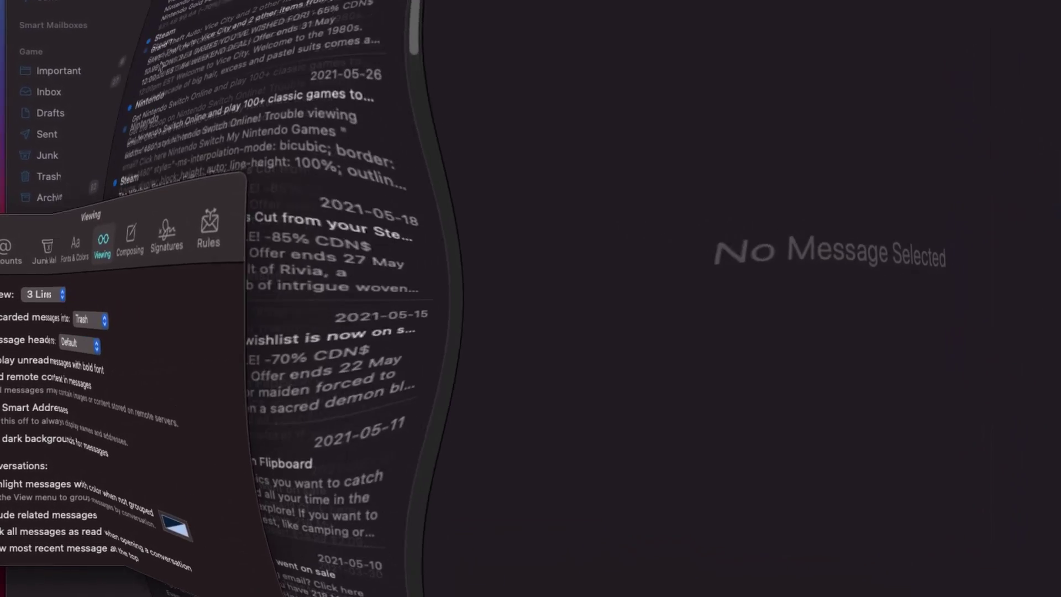
Reduce the message list preview to 1 Line and finally to None.
{"action": "left_click", "coordinate": [135, 296]}
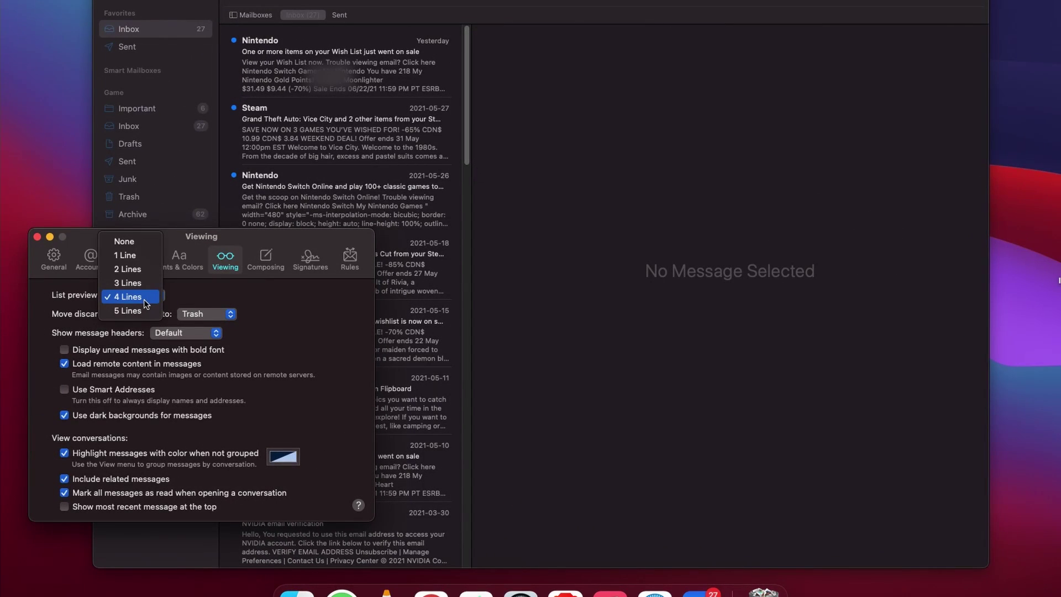
{"action": "left_click", "coordinate": [137, 261]}
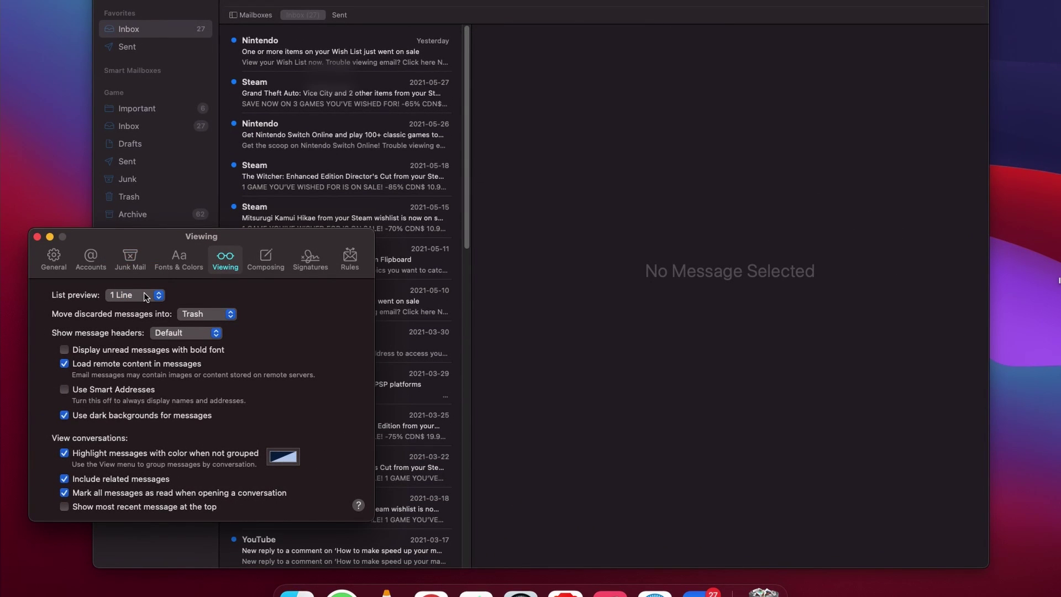
{"action": "left_click", "coordinate": [144, 298]}
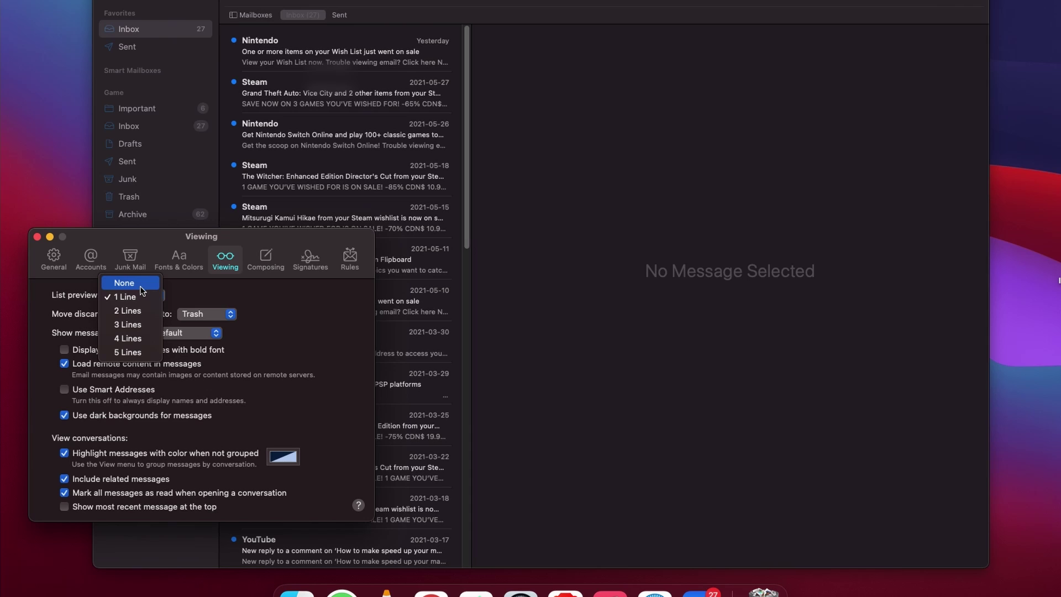
{"action": "left_click", "coordinate": [142, 290]}
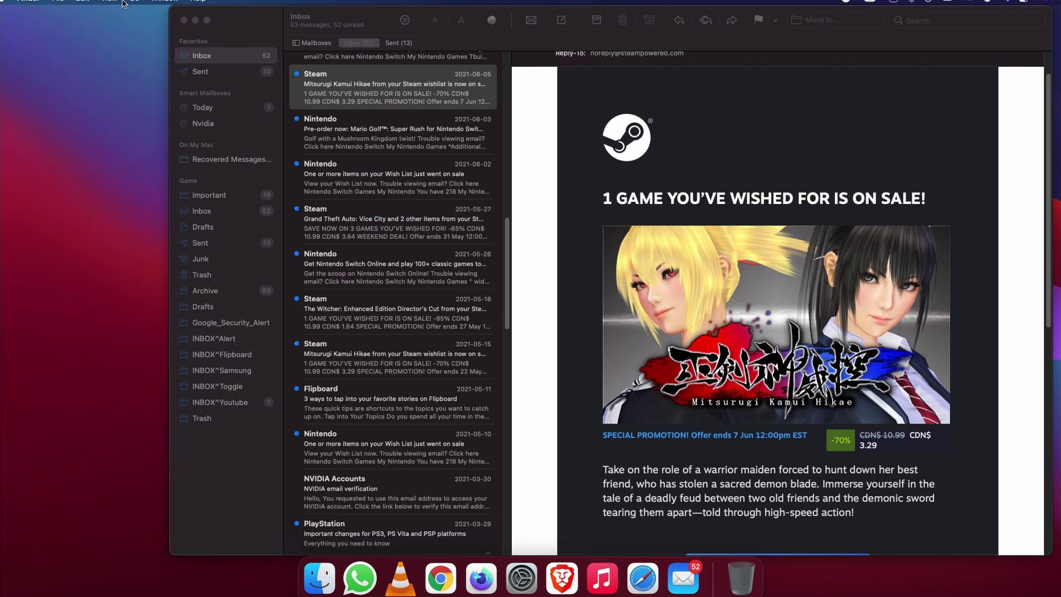
Apply the color Green to the selected Steam message dated 2021-06-05, and select a different message to view the highlight.
{"action": "left_click", "coordinate": [253, 16]}
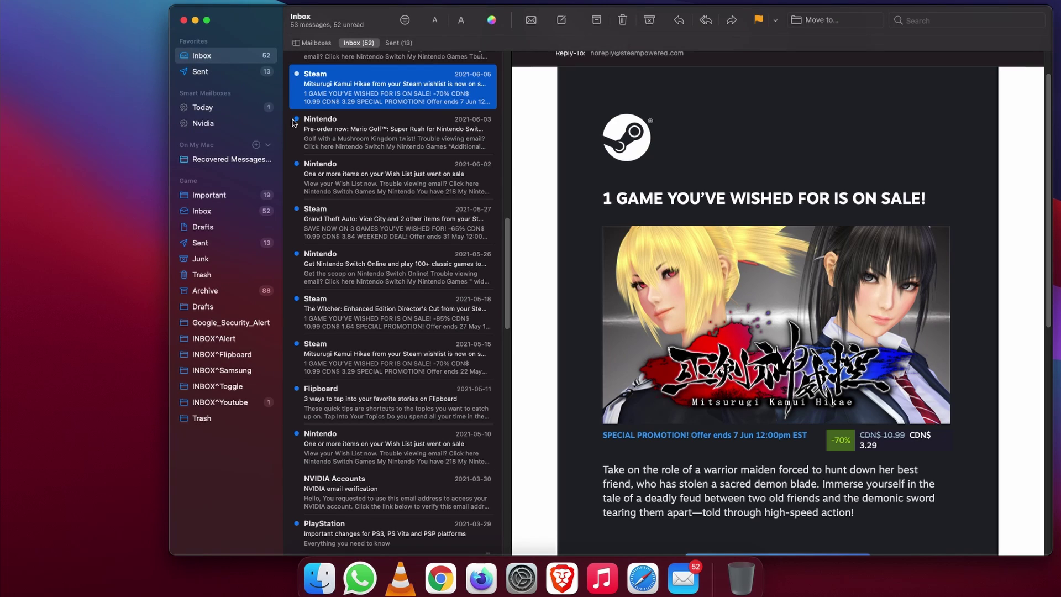
{"action": "left_click", "coordinate": [212, 1]}
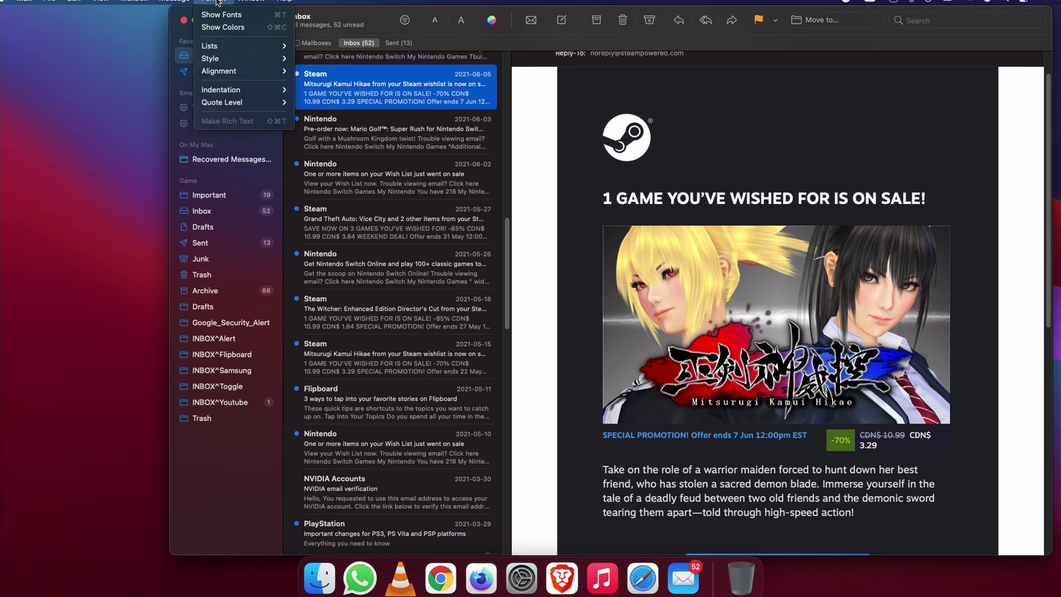
{"action": "left_click", "coordinate": [221, 28]}
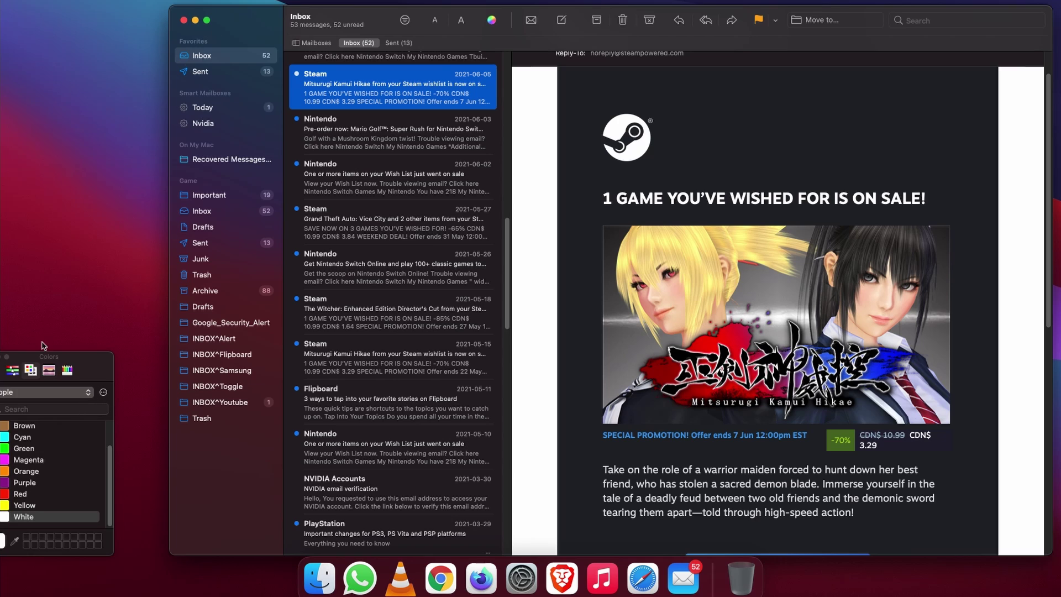
{"action": "left_click", "coordinate": [26, 449]}
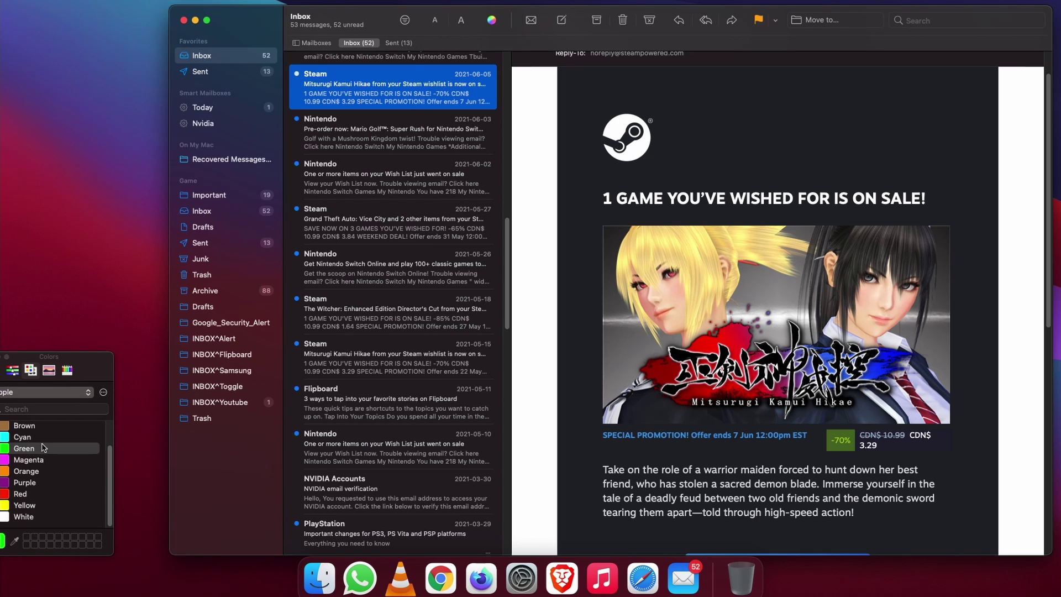
{"action": "left_click", "coordinate": [374, 146]}
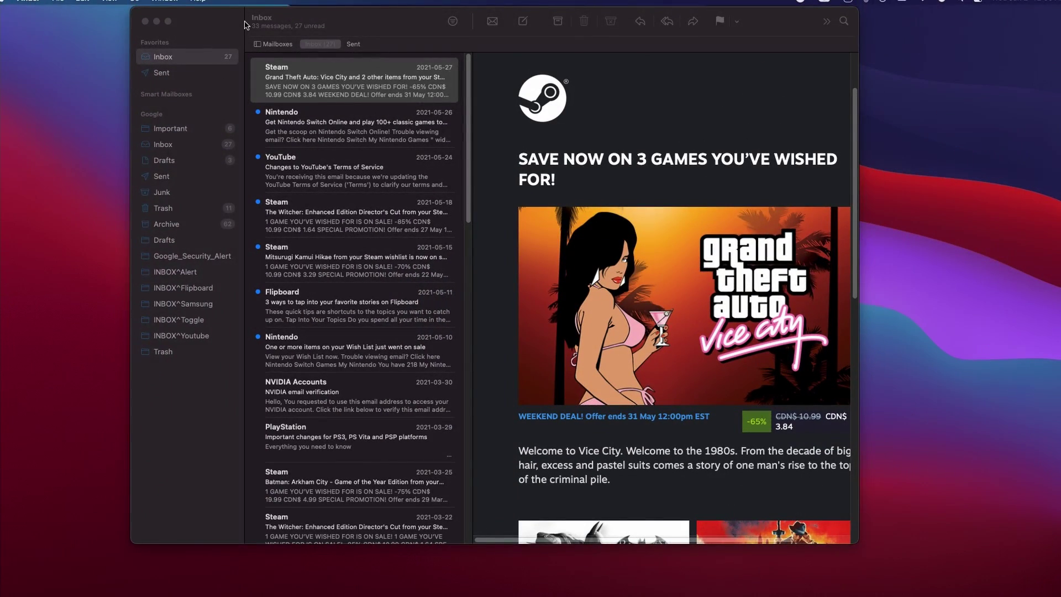
Change the Google account's description to Game in the account preferences and close them.
{"action": "left_click", "coordinate": [246, 25]}
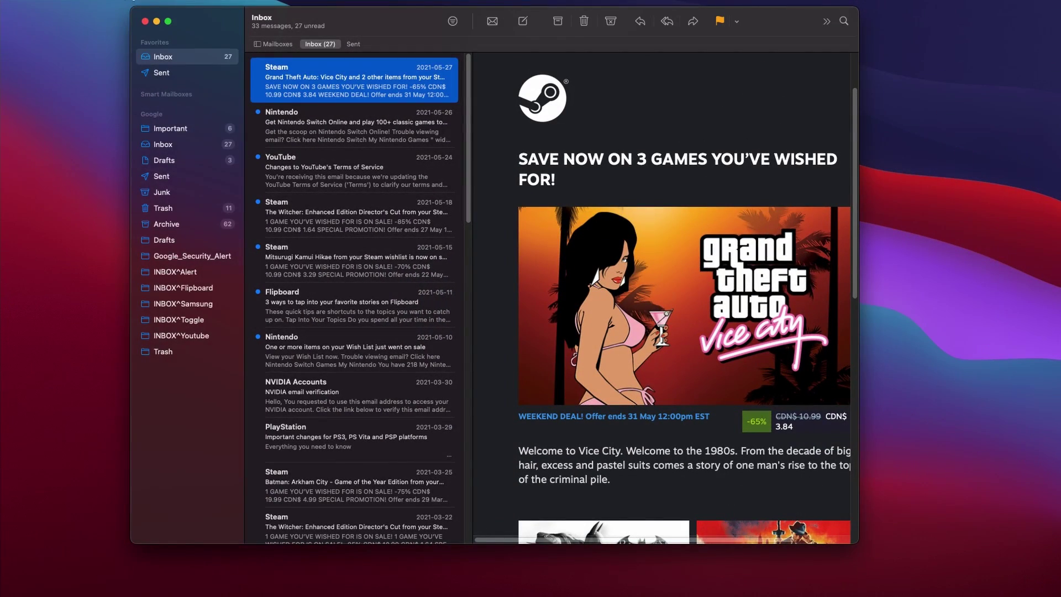
{"action": "left_click", "coordinate": [35, 1]}
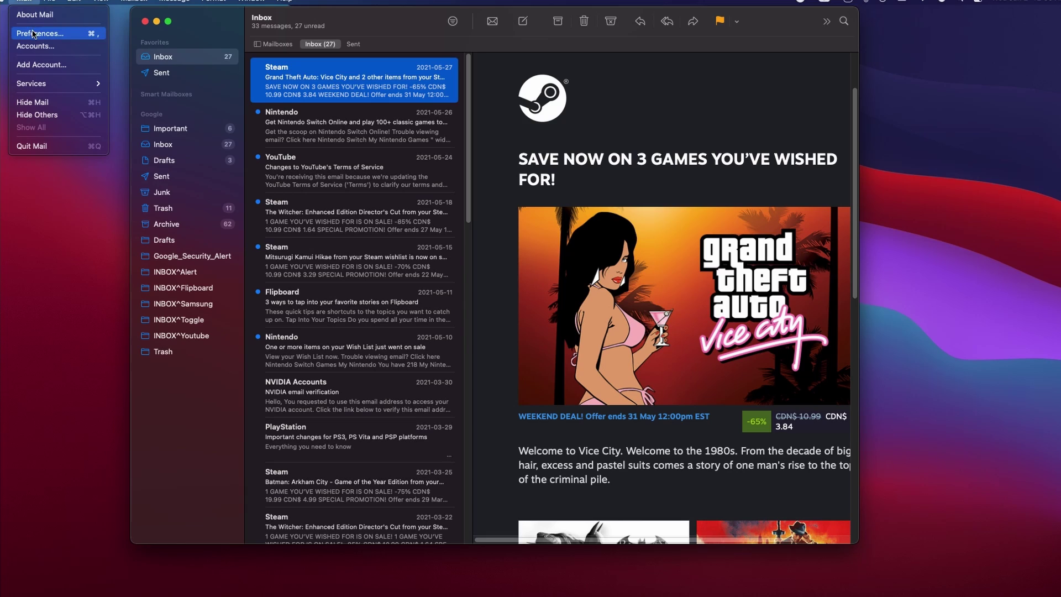
{"action": "left_click", "coordinate": [32, 34]}
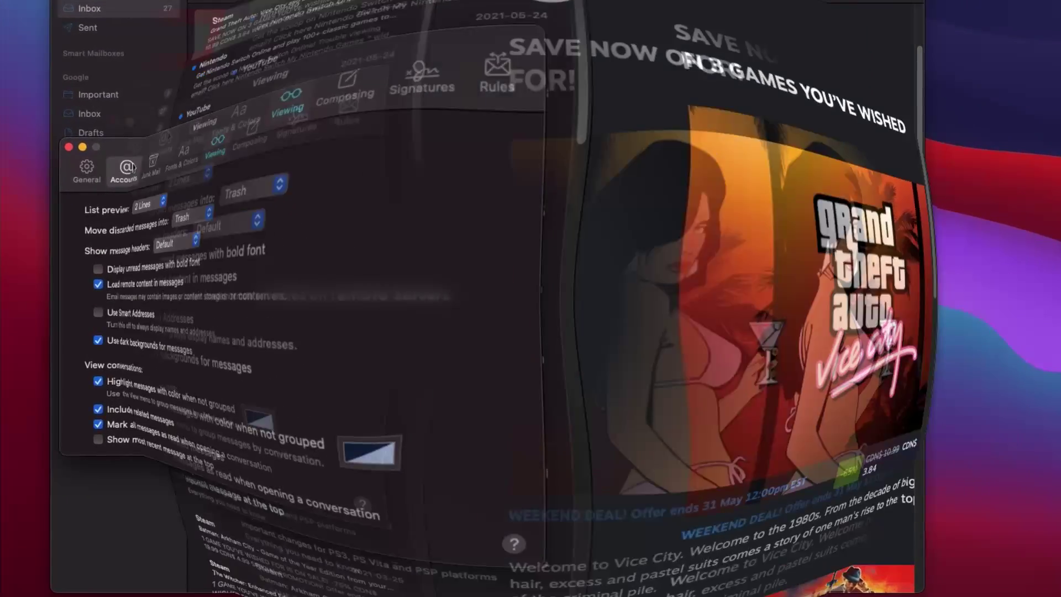
{"action": "left_click", "coordinate": [194, 193]}
{"action": "left_click", "coordinate": [424, 272]}
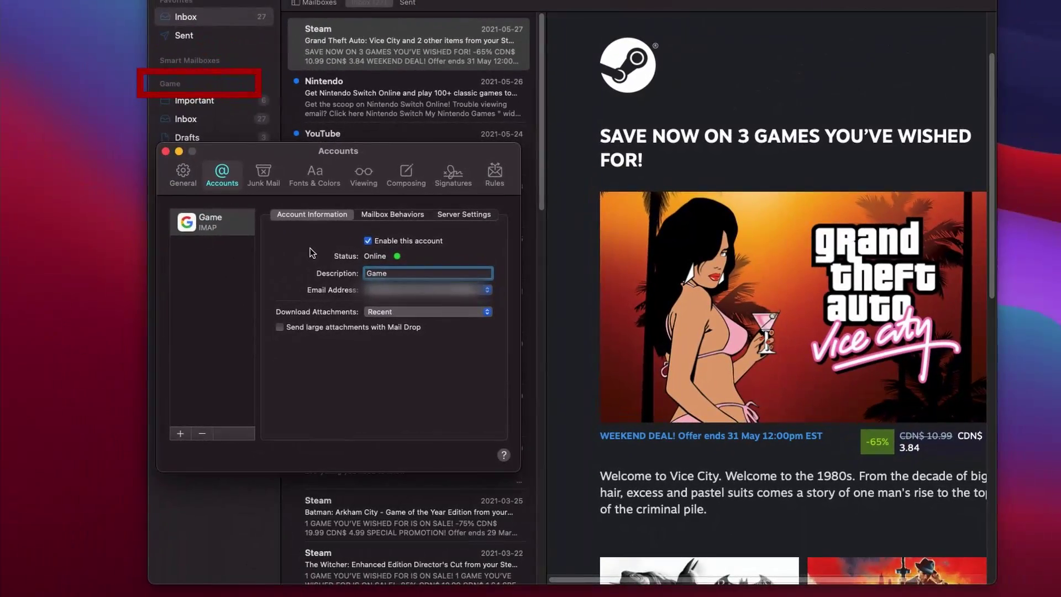
{"action": "left_click", "coordinate": [182, 174]}
{"action": "left_click", "coordinate": [165, 151]}
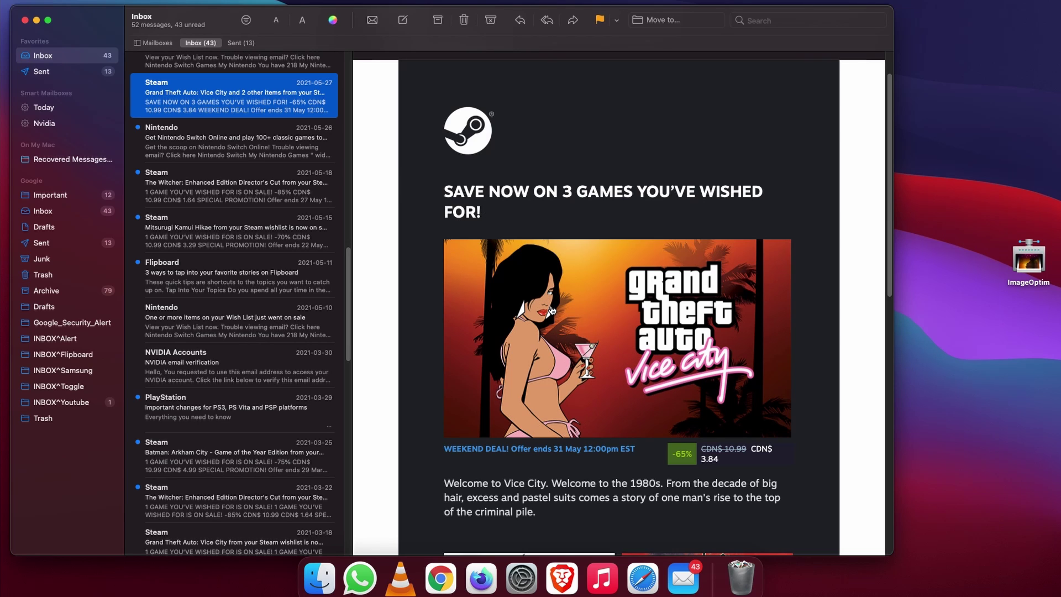
Save the Vice City image from the Steam message to the desktop, and export the message as a PDF to the Desktop folder.
{"action": "left_click_drag", "start_coordinate": [552, 310], "coordinate": [968, 382]}
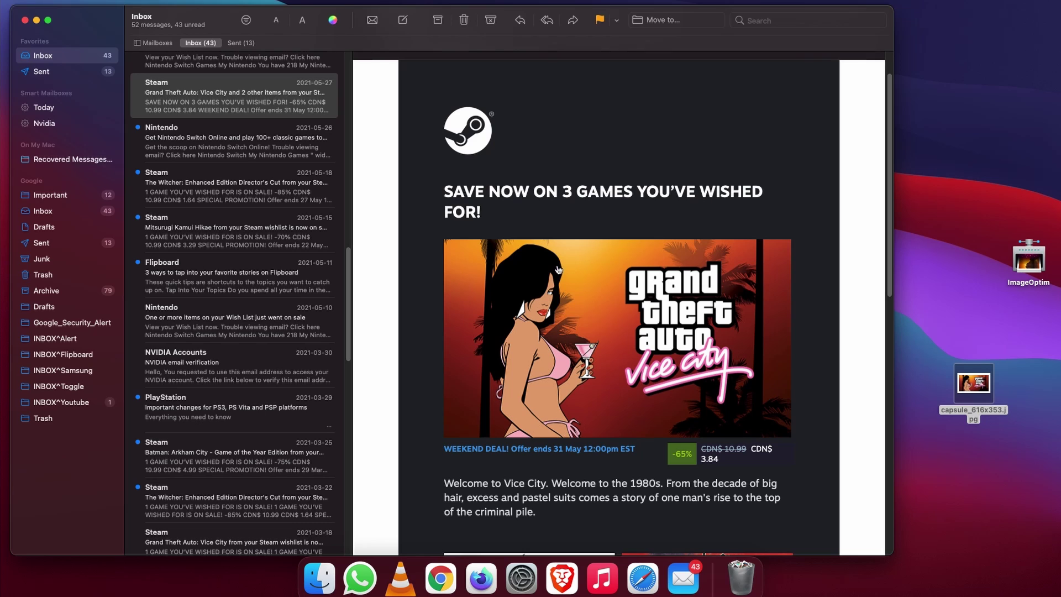
{"action": "mouse_move", "coordinate": [387, 2]}
{"action": "left_click", "coordinate": [57, 1]}
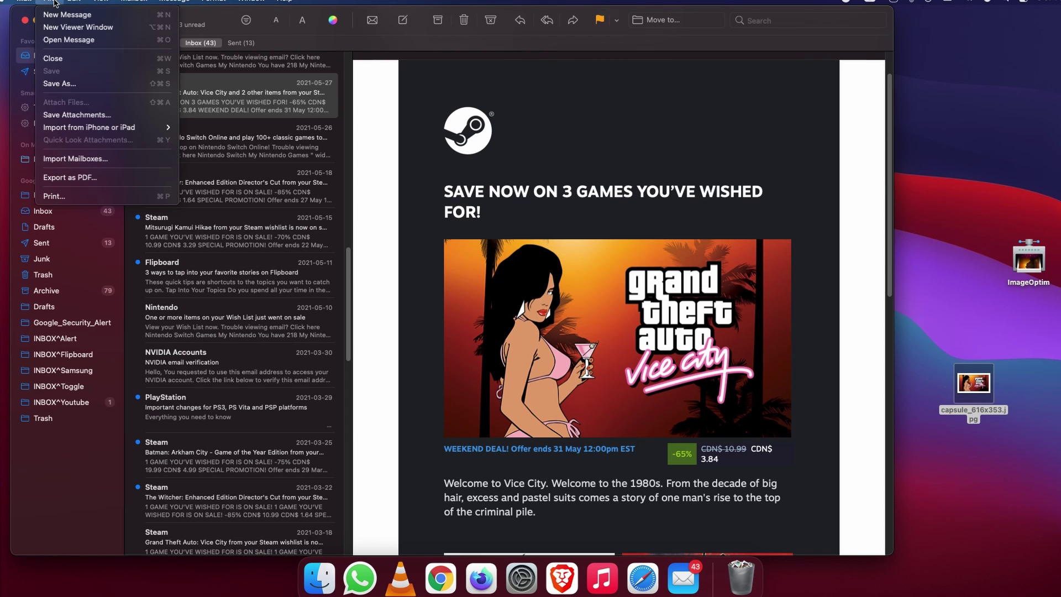
{"action": "left_click", "coordinate": [260, 209]}
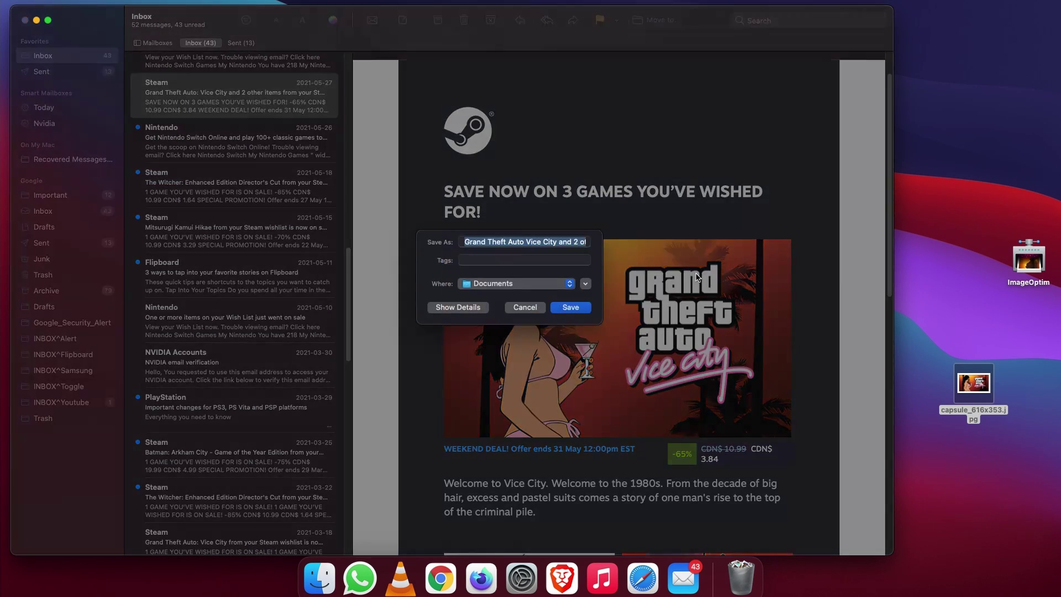
{"action": "left_click", "coordinate": [558, 293]}
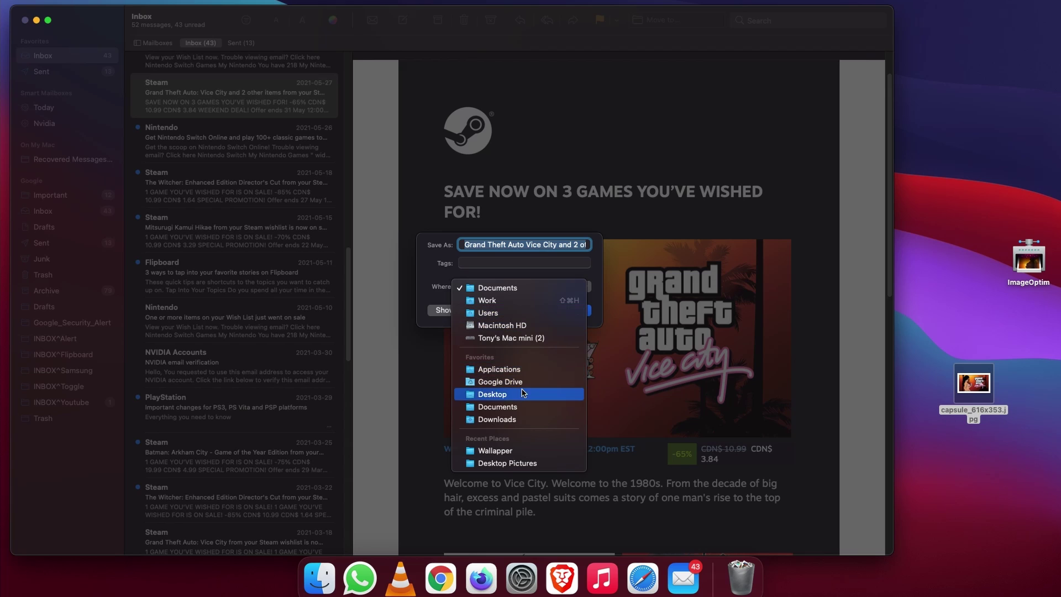
{"action": "left_click", "coordinate": [546, 395]}
{"action": "left_click", "coordinate": [572, 311]}
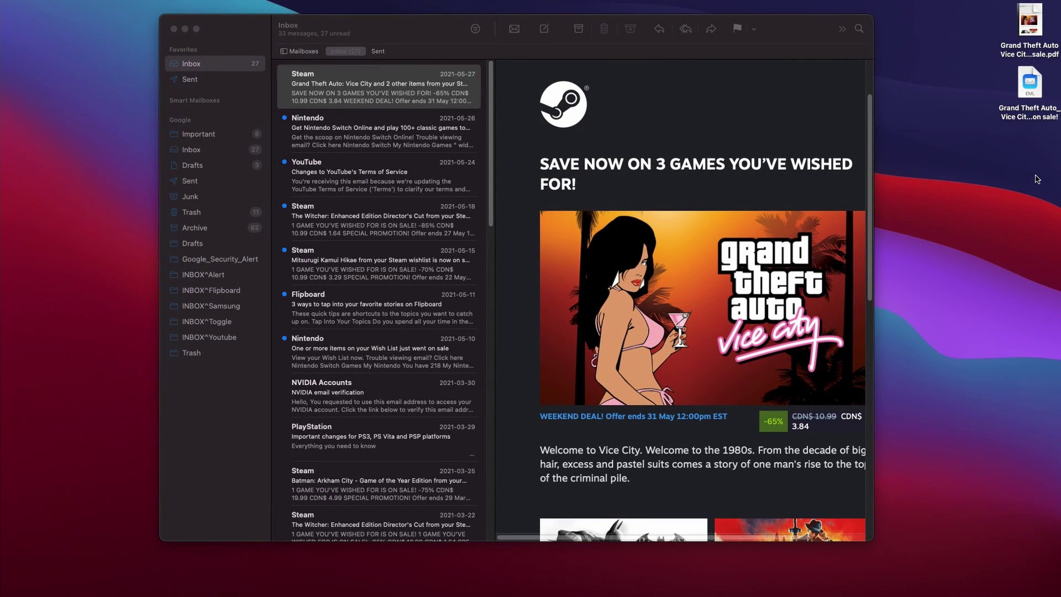
Preview the Grand Theft Auto EML file saved on the desktop and look through its contents.
{"action": "left_click", "coordinate": [1035, 83]}
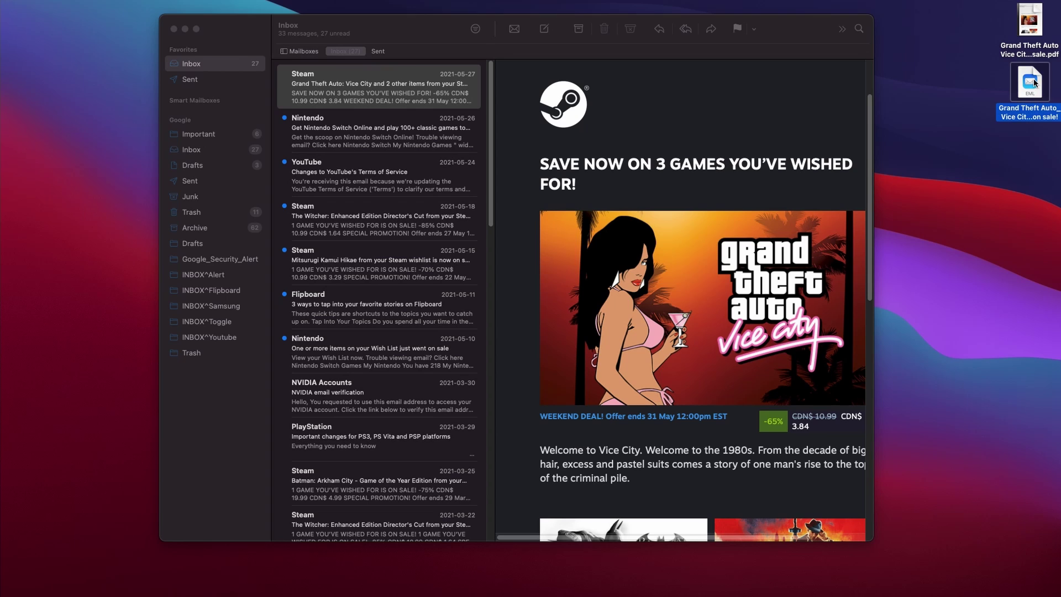
{"action": "key", "text": "space"}
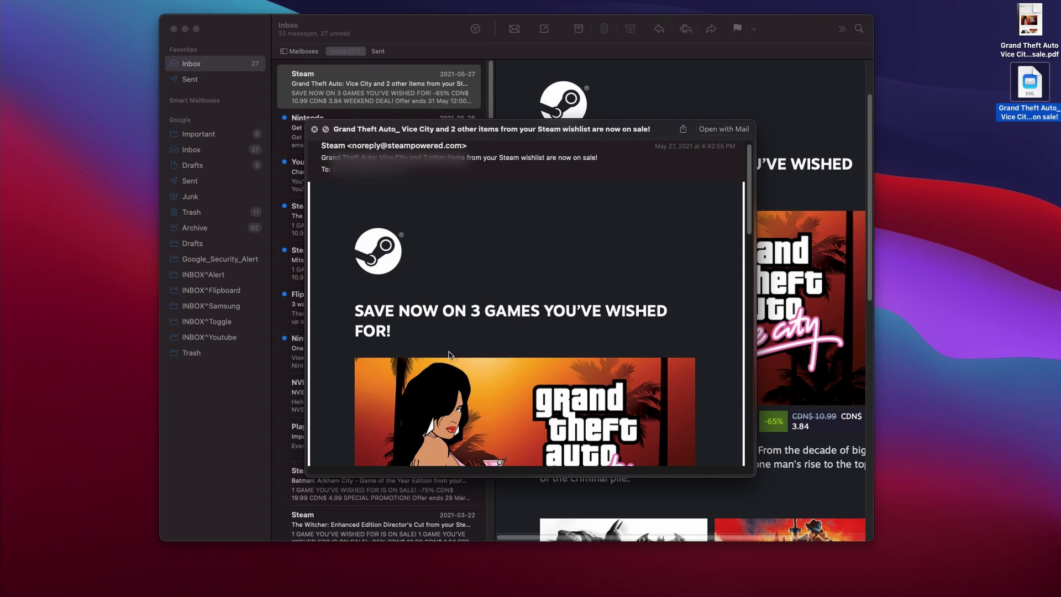
{"action": "scroll", "coordinate": [448, 354], "scroll_direction": "down", "scroll_amount": 5}
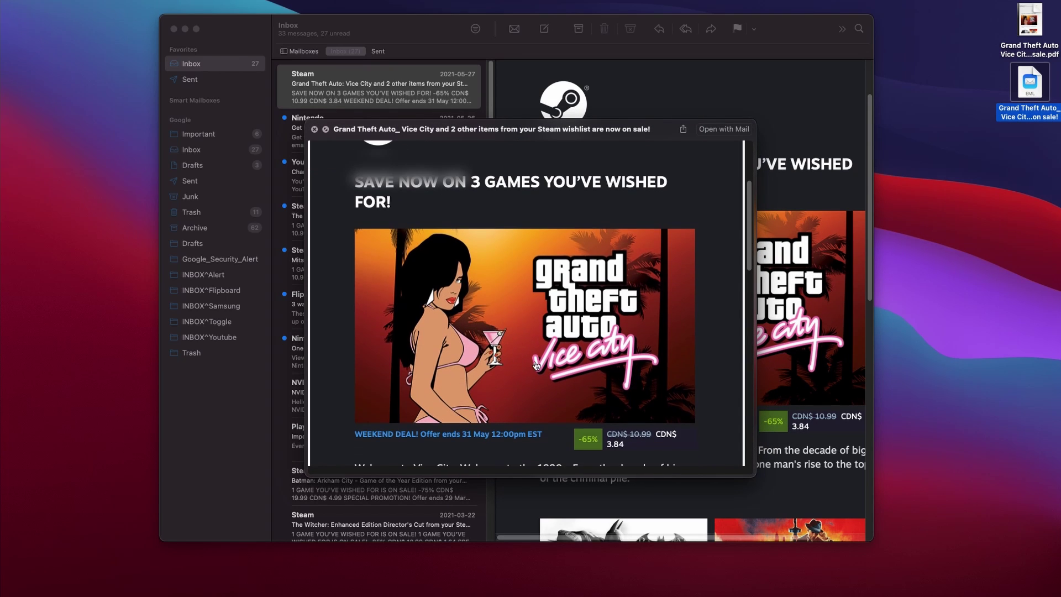
{"action": "scroll", "coordinate": [747, 388], "scroll_direction": "down", "scroll_amount": 2}
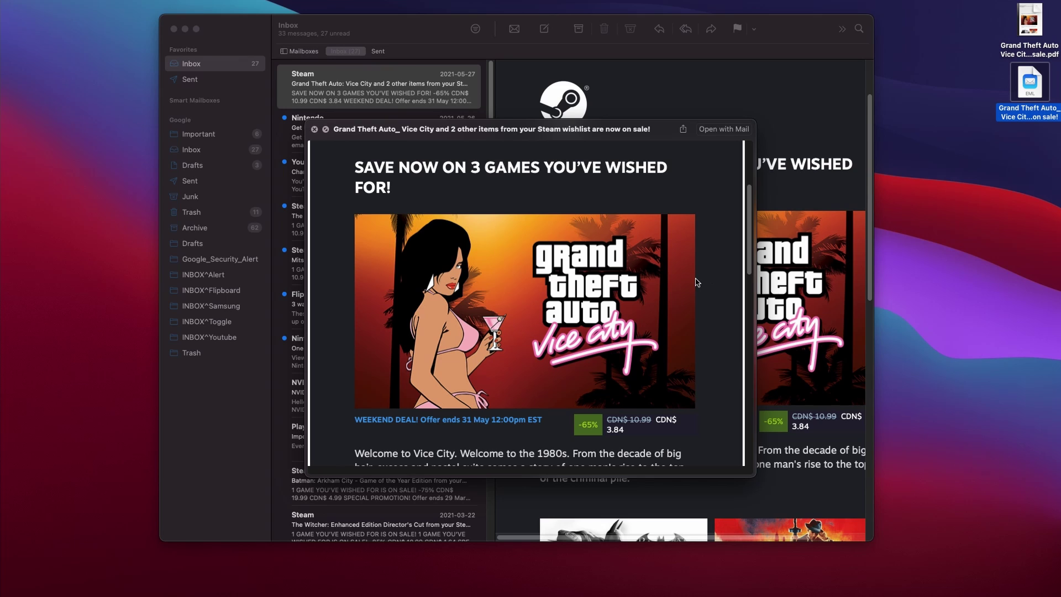
Open the previewed Grand Theft Auto message from the desktop in Mail, view it, and close its window.
{"action": "left_click", "coordinate": [728, 132]}
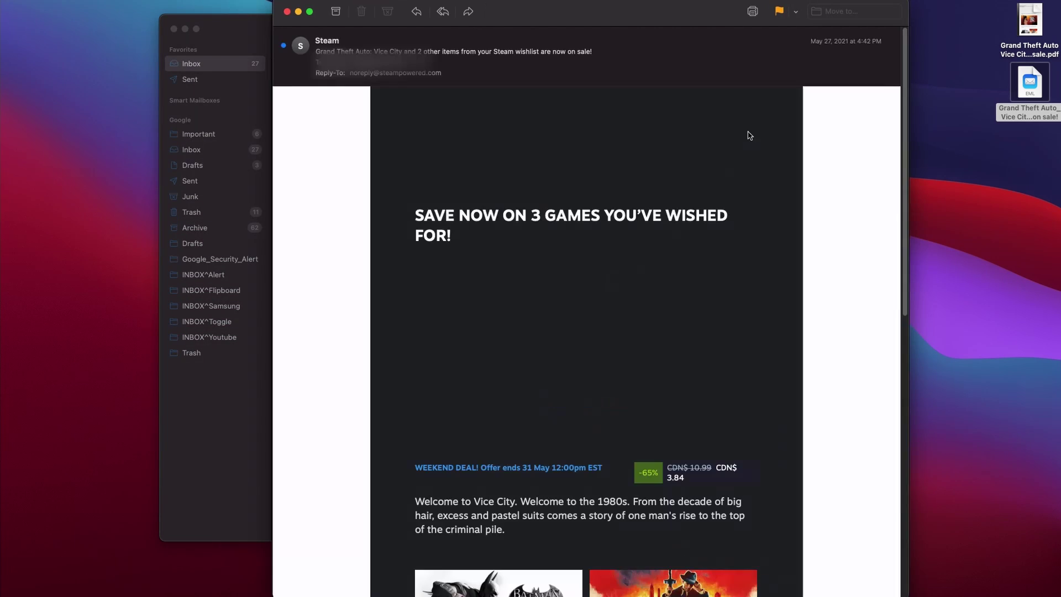
{"action": "left_click", "coordinate": [287, 12]}
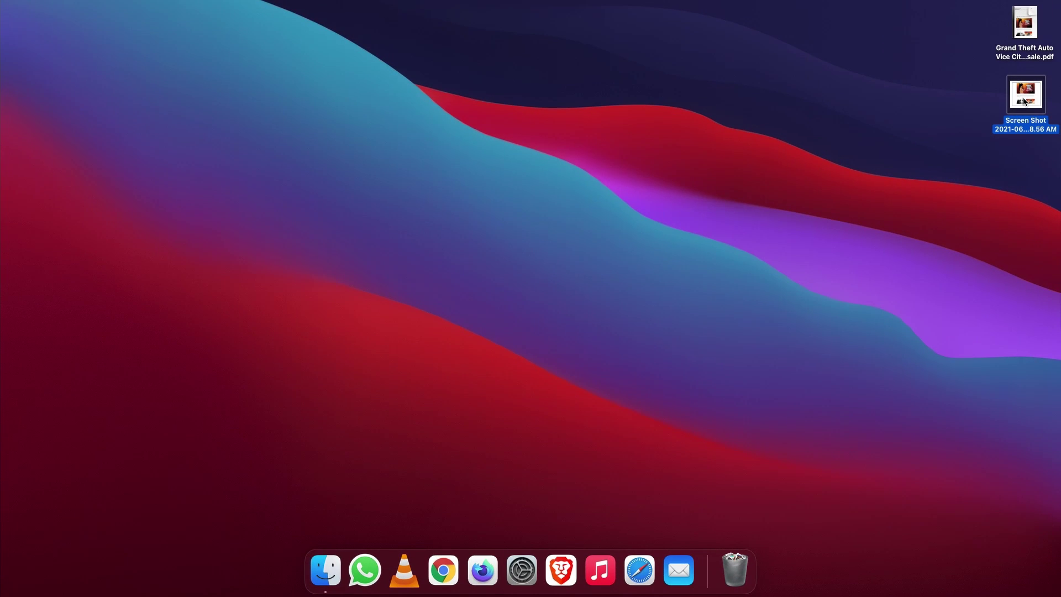
Create a new message containing the desktop screenshot, minimize the inbox window, and reposition the message window.
{"action": "left_click_drag", "start_coordinate": [1023, 103], "coordinate": [679, 564]}
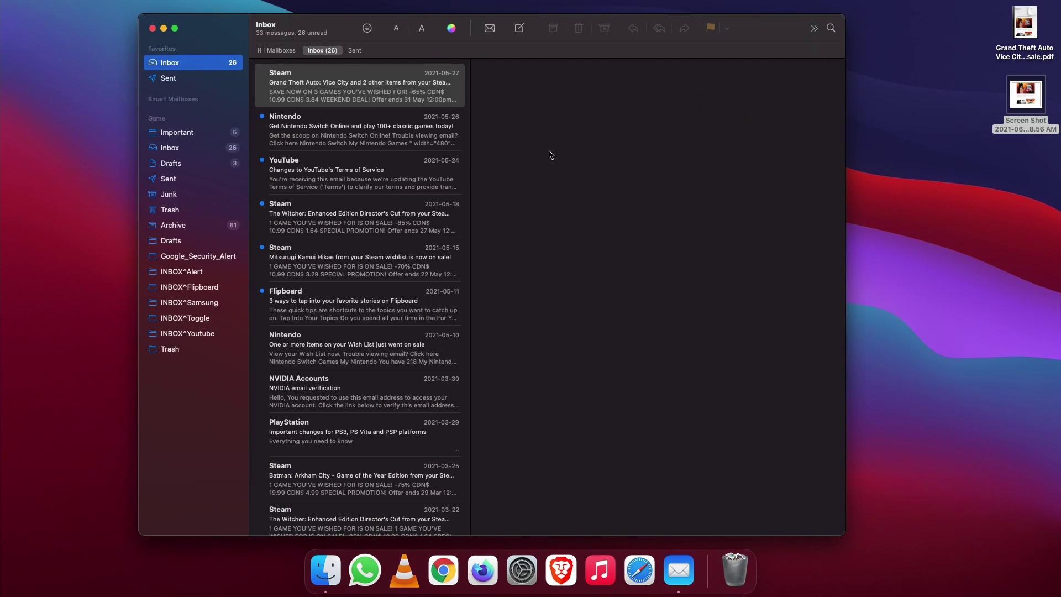
{"action": "left_click", "coordinate": [174, 29]}
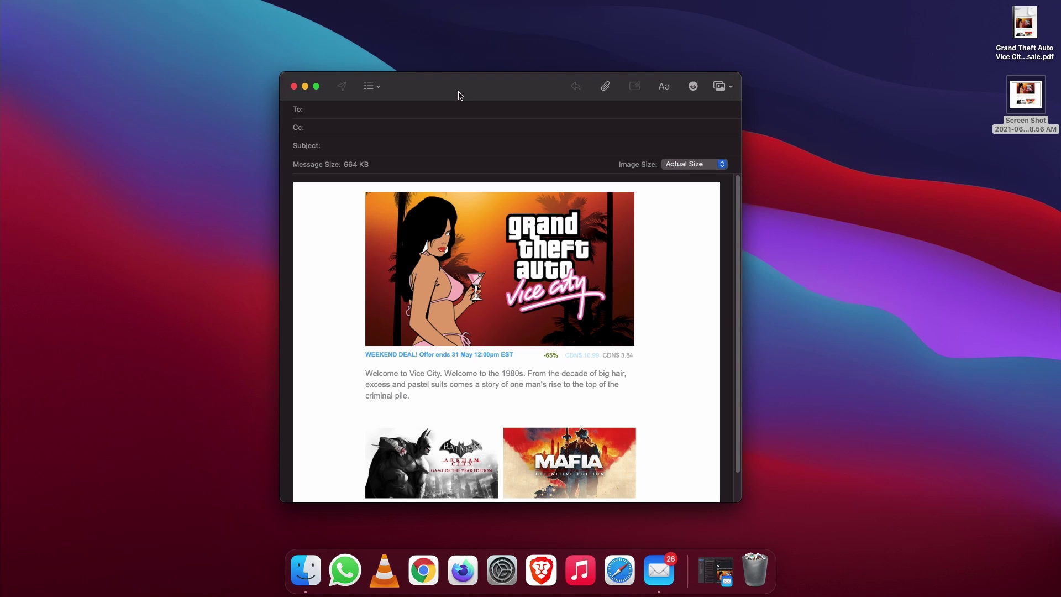
{"action": "left_click_drag", "start_coordinate": [458, 95], "coordinate": [480, 98]}
{"action": "left_click_drag", "start_coordinate": [459, 96], "coordinate": [480, 101]}
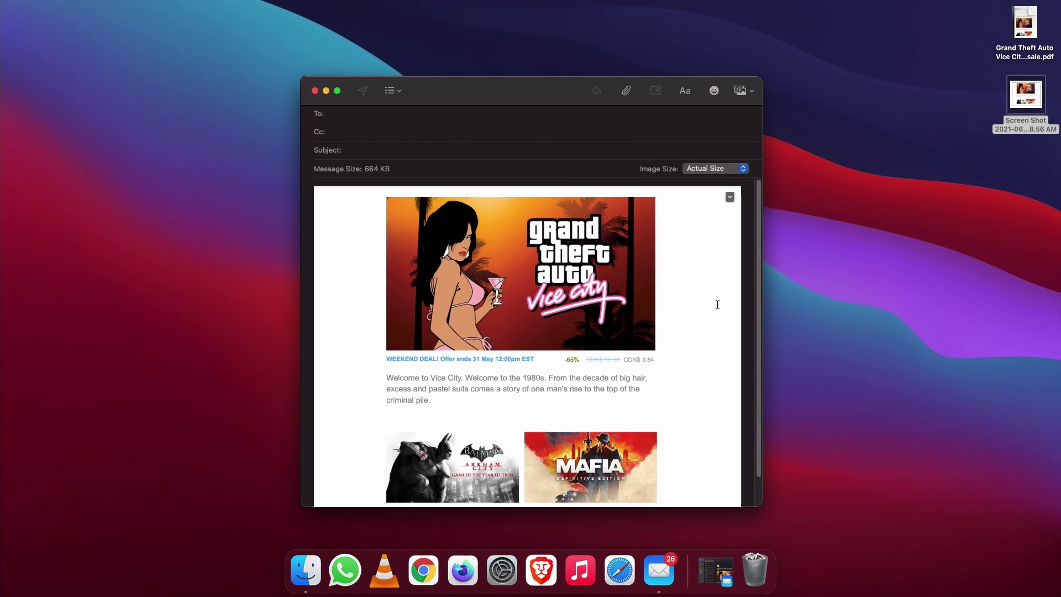
Change the image size of the screenshot in the new message to Medium, try Small, and return it to Medium.
{"action": "left_click", "coordinate": [734, 171]}
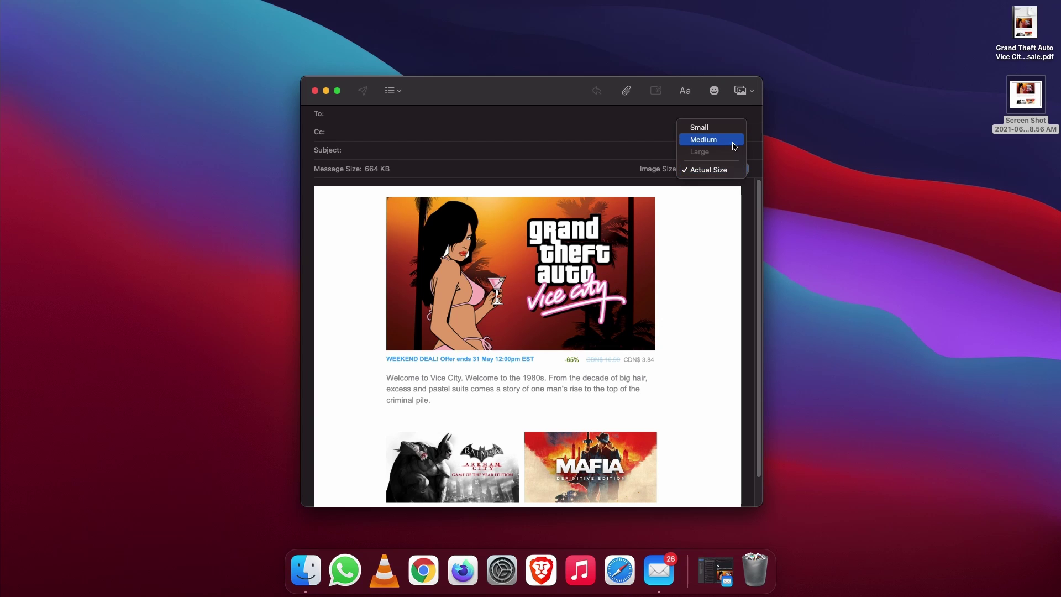
{"action": "left_click", "coordinate": [732, 143]}
{"action": "left_click", "coordinate": [726, 166]}
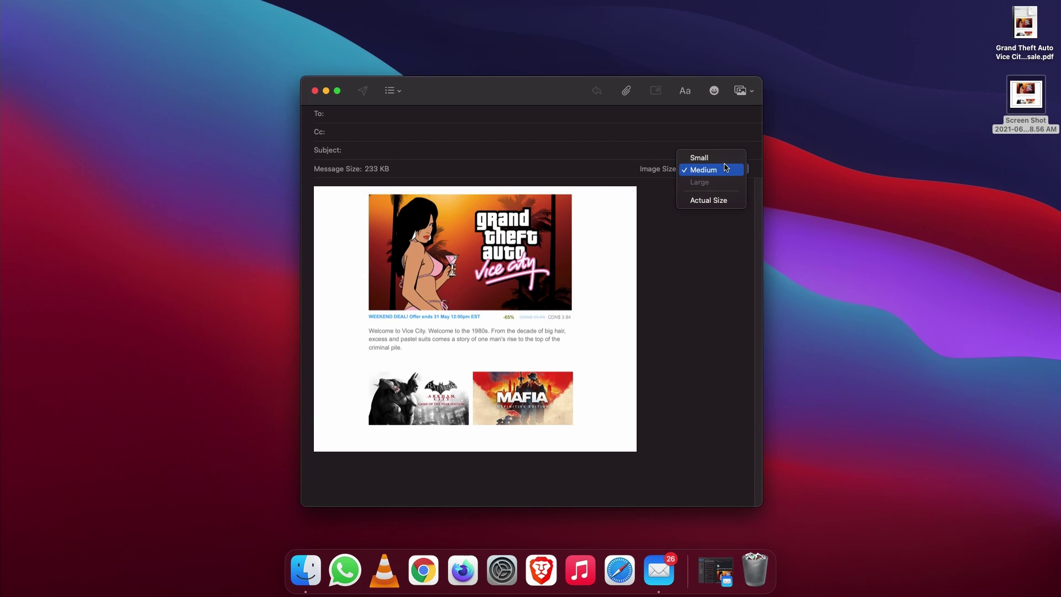
{"action": "left_click", "coordinate": [718, 157]}
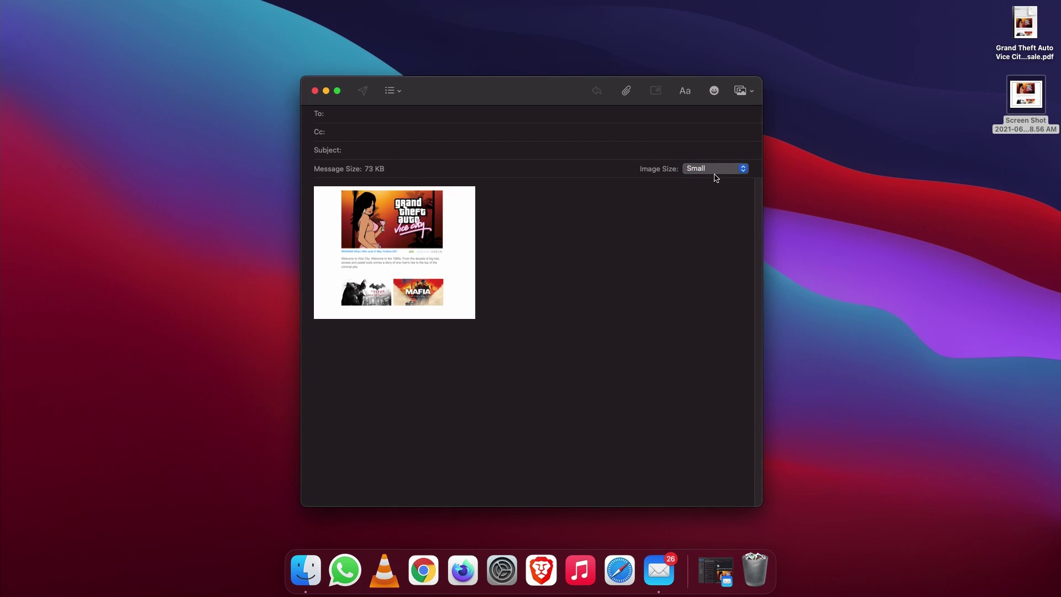
{"action": "left_click", "coordinate": [717, 173]}
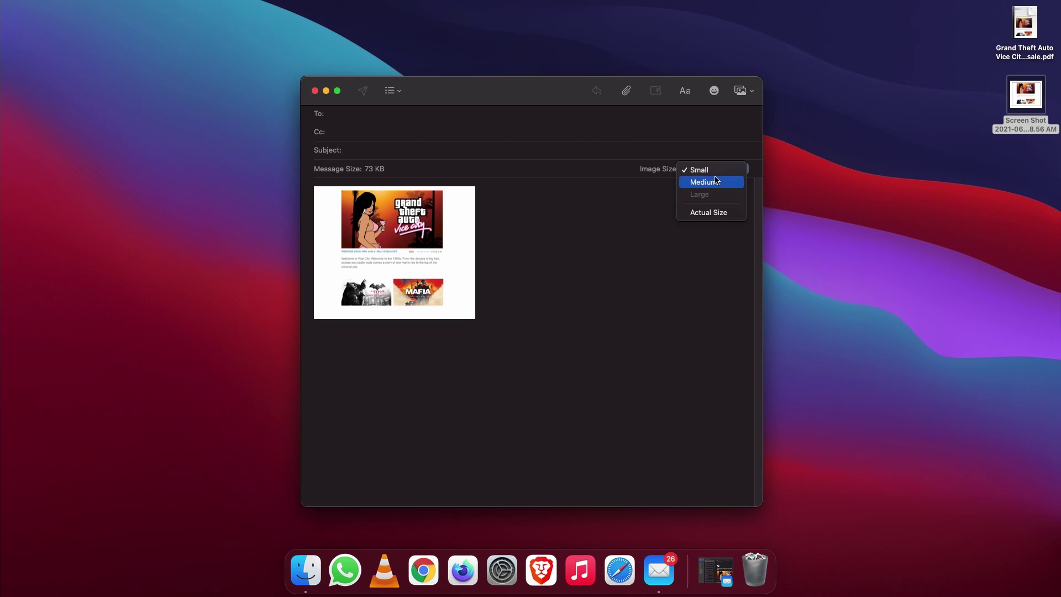
{"action": "left_click", "coordinate": [717, 180]}
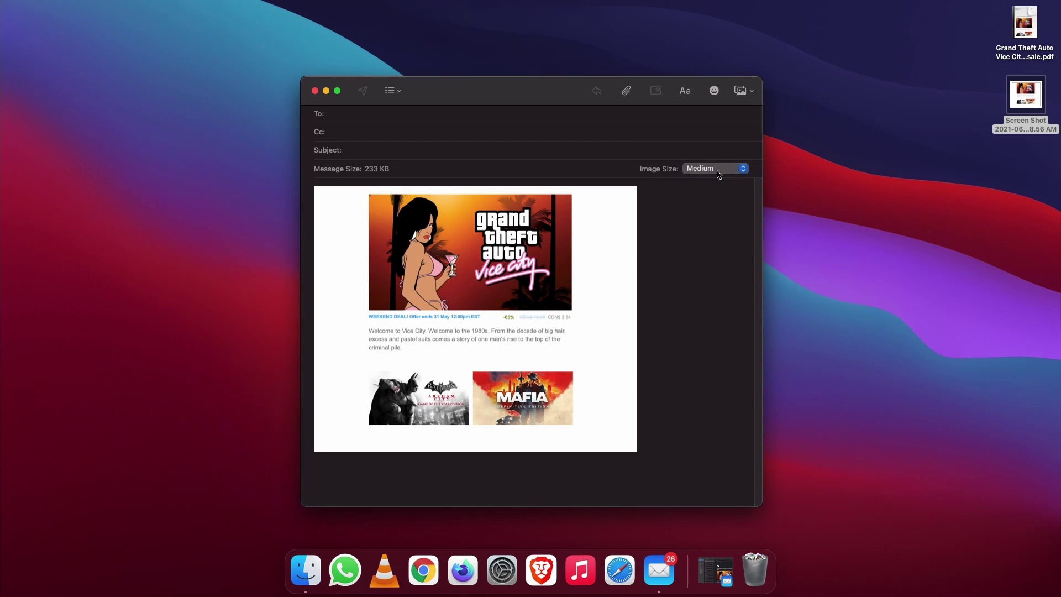
Open the message's screenshot in Markup, choose a border color, and sketch a stroke starting near the Vice City picture's upper-left corner.
{"action": "left_click", "coordinate": [625, 196]}
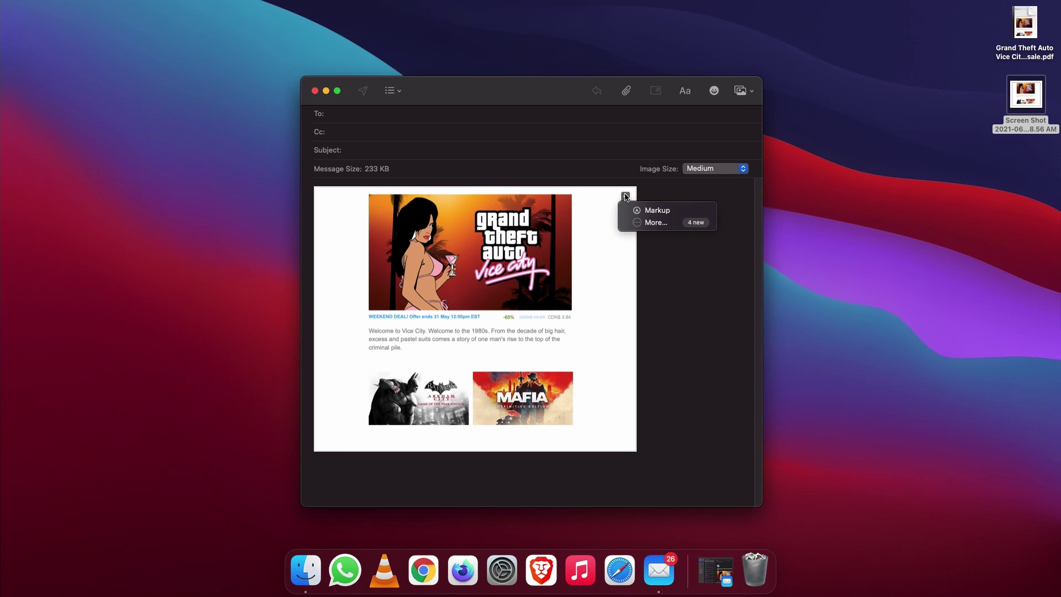
{"action": "left_click", "coordinate": [644, 215]}
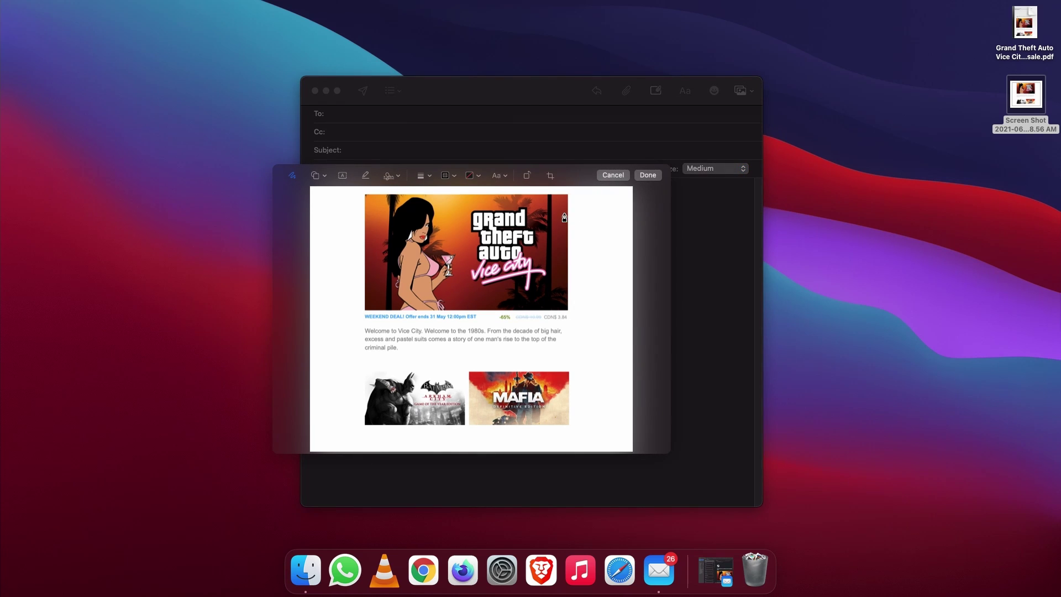
{"action": "left_click", "coordinate": [456, 177]}
{"action": "left_click", "coordinate": [486, 198]}
{"action": "mouse_move", "coordinate": [344, 195]}
{"action": "left_mouse_down"}
{"action": "mouse_move", "coordinate": [598, 208]}
{"action": "mouse_move", "coordinate": [493, 342]}
{"action": "mouse_move", "coordinate": [337, 279]}
{"action": "mouse_move", "coordinate": [345, 189]}
{"action": "left_mouse_up"}
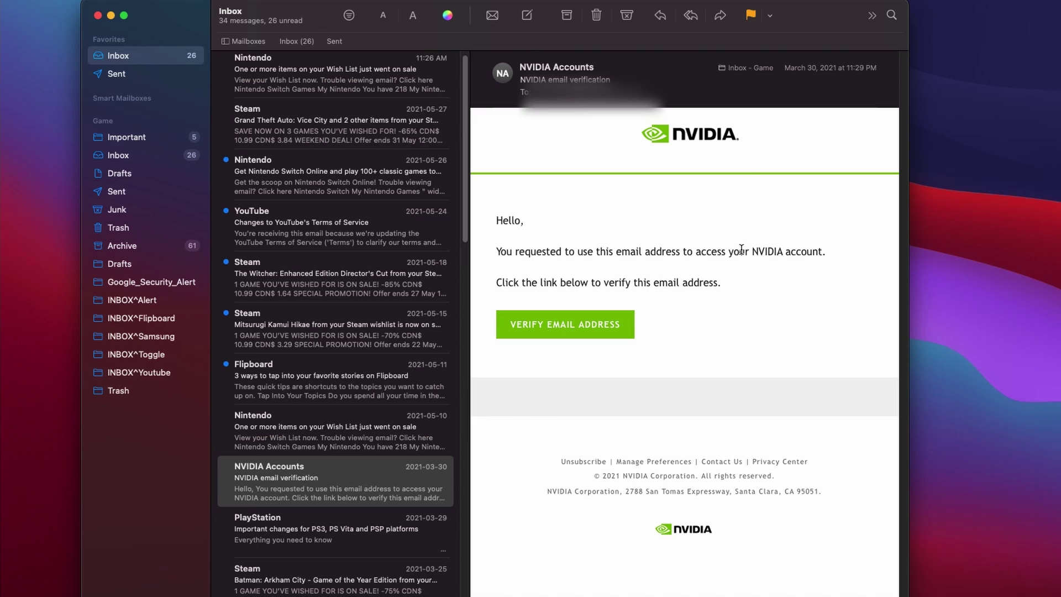
Start and close a full-quote reply to the NVIDIA message, and start another quoting only the sentence about accessing the NVIDIA account.
{"action": "left_click", "coordinate": [659, 15]}
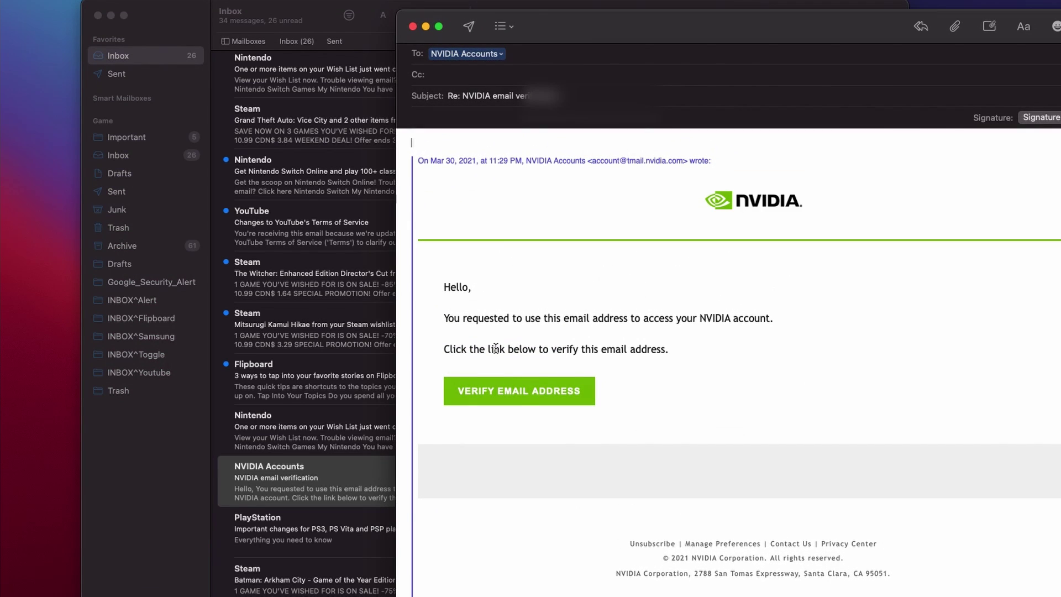
{"action": "left_click", "coordinate": [412, 26]}
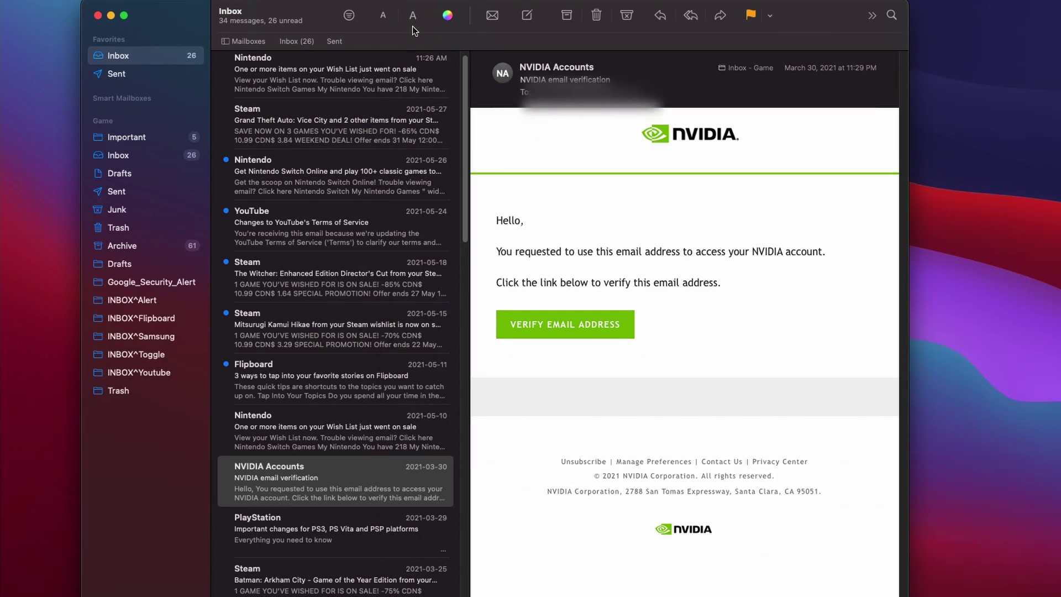
{"action": "left_click_drag", "start_coordinate": [829, 252], "coordinate": [505, 242]}
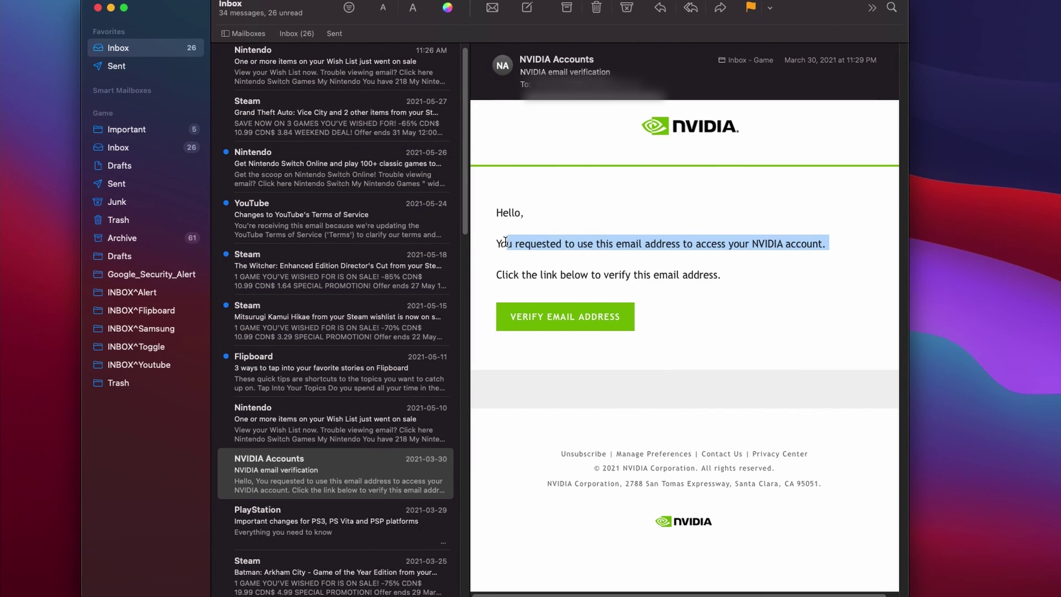
{"action": "left_click", "coordinate": [660, 7]}
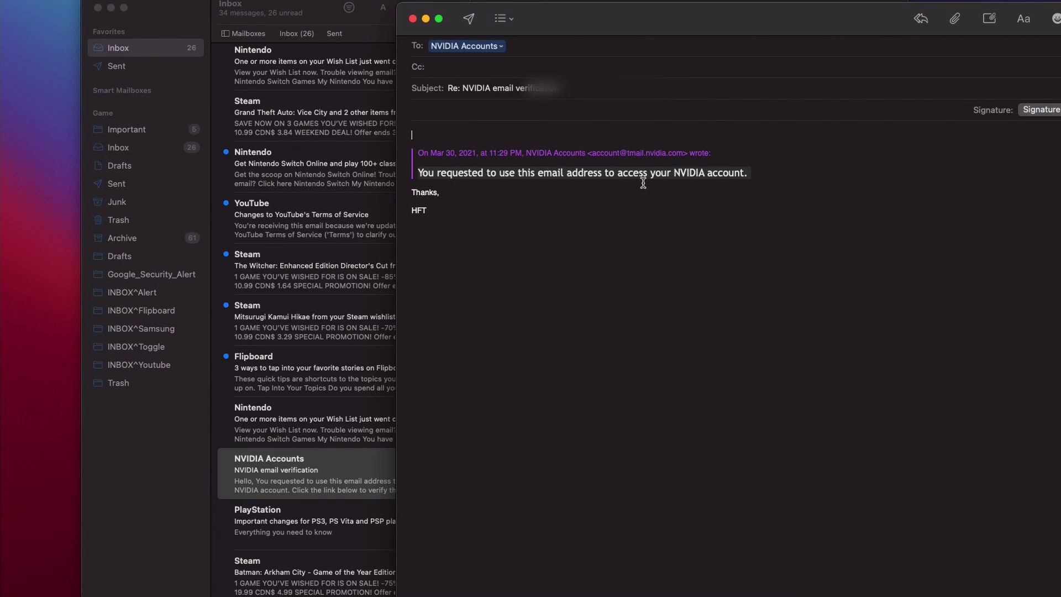